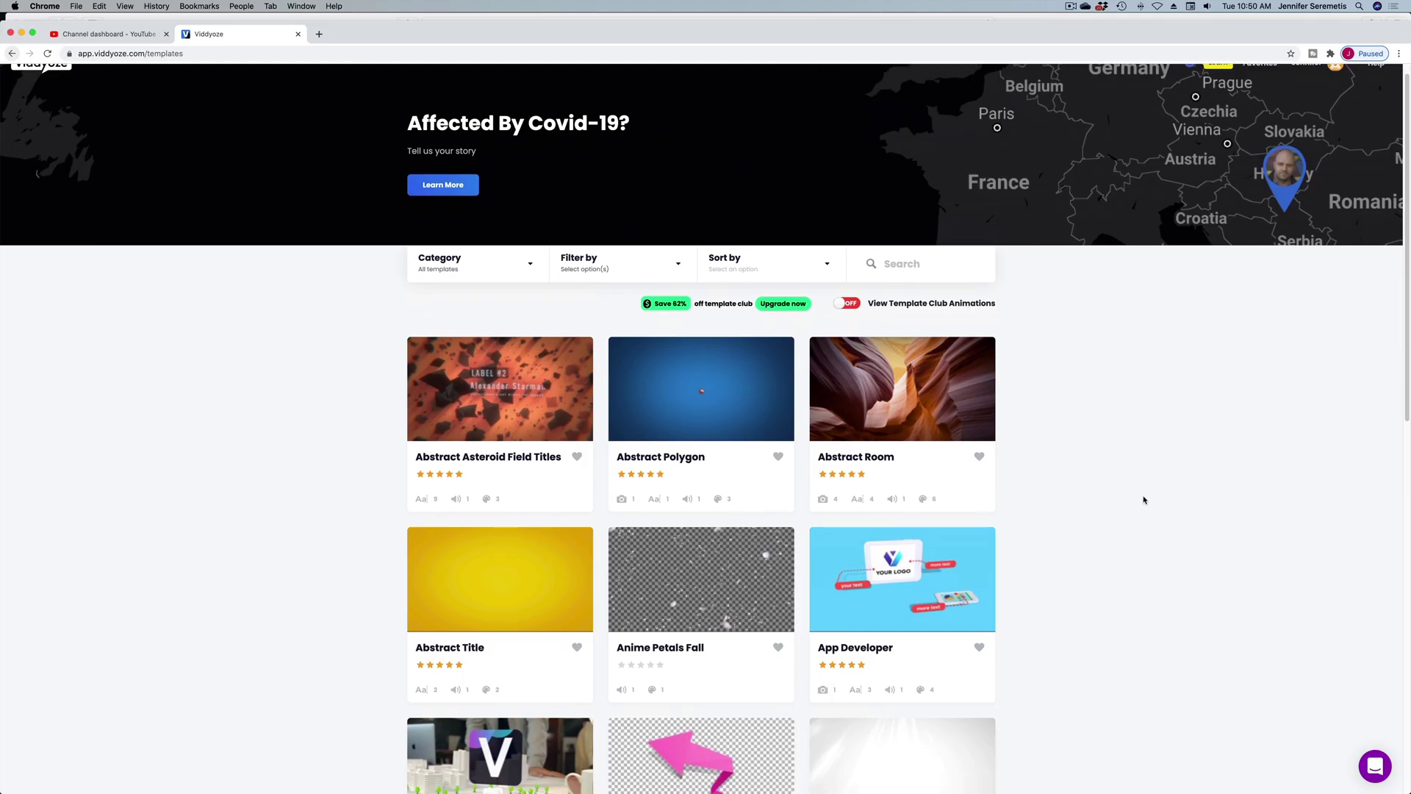
scroll(1144, 497, "down", 5)
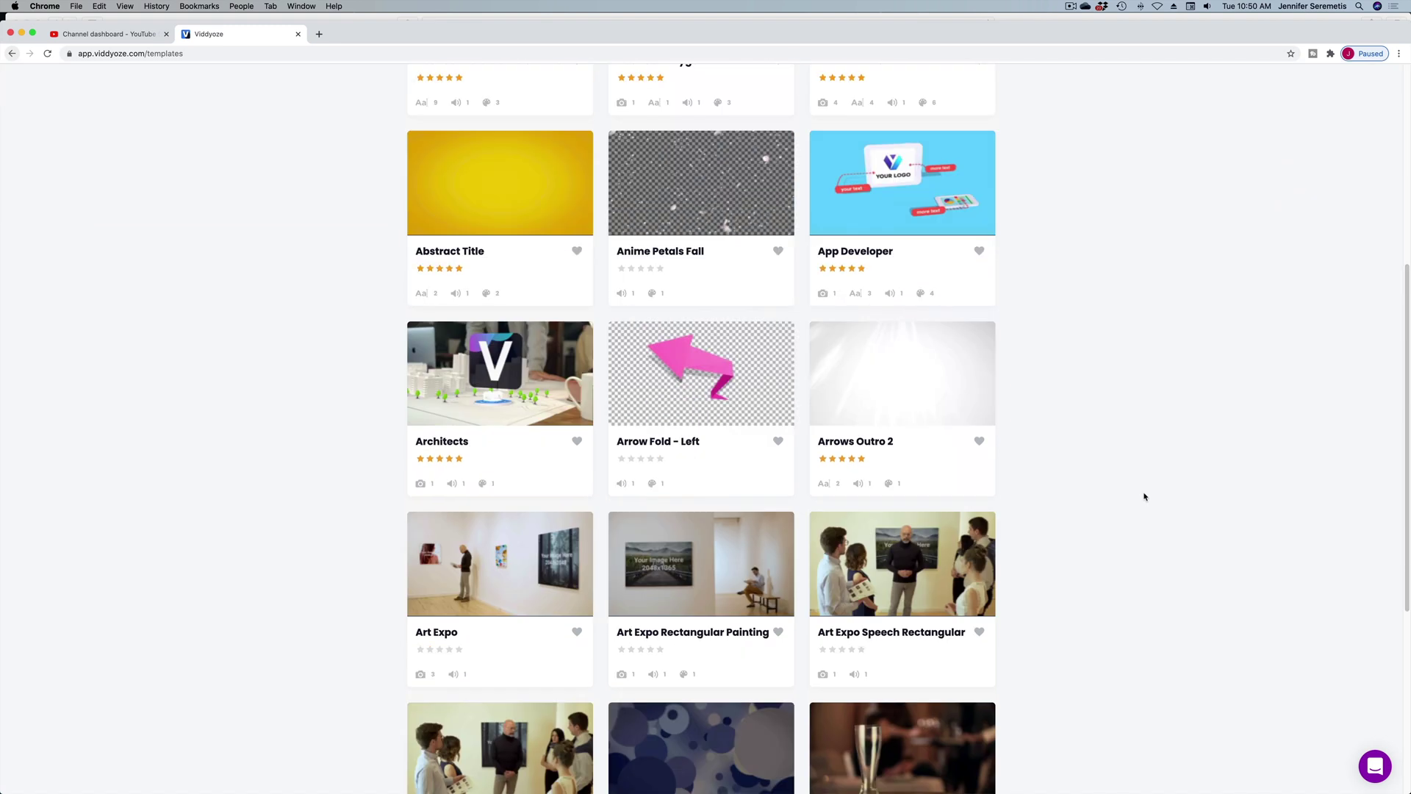
scroll(1144, 498, "up", 5)
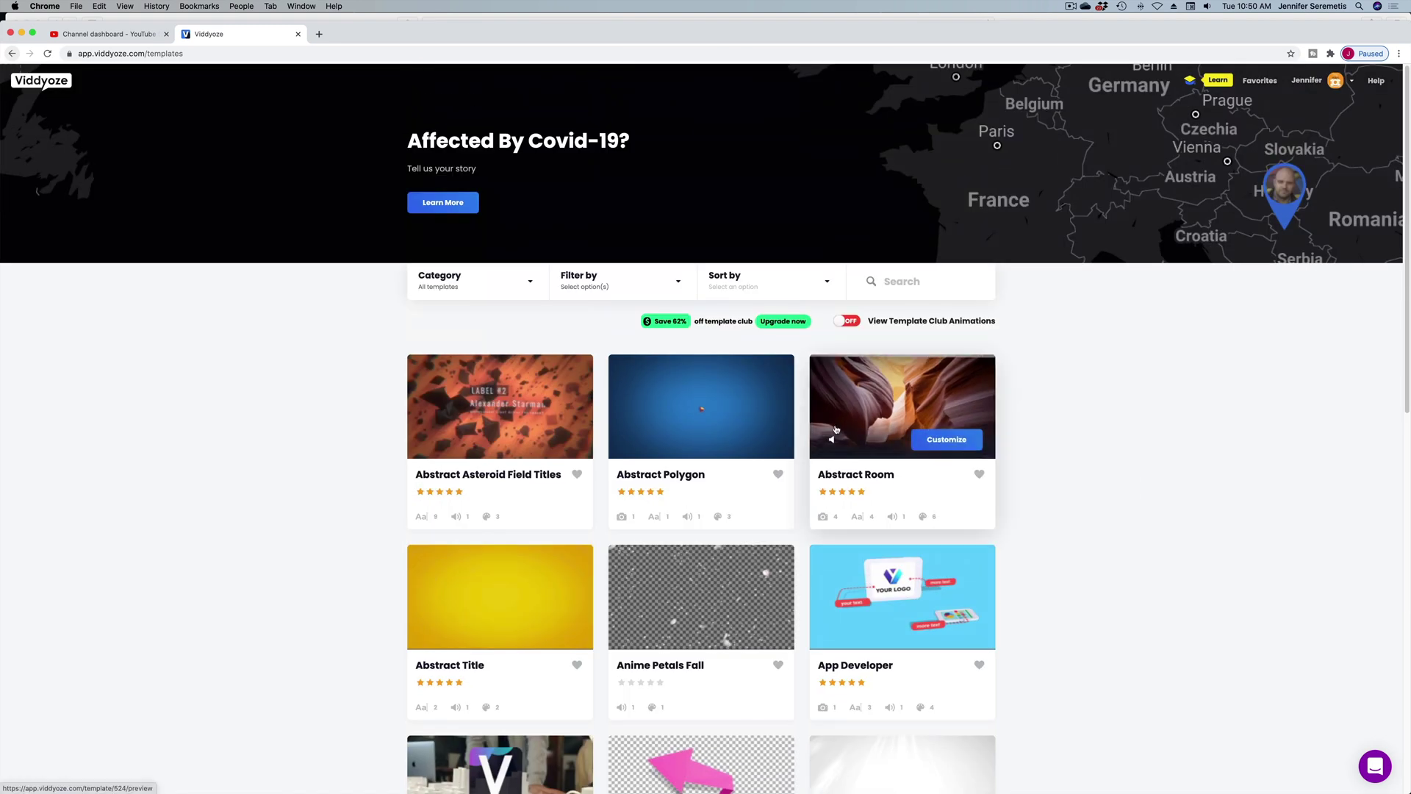
mouse_move(517, 425)
mouse_move(703, 399)
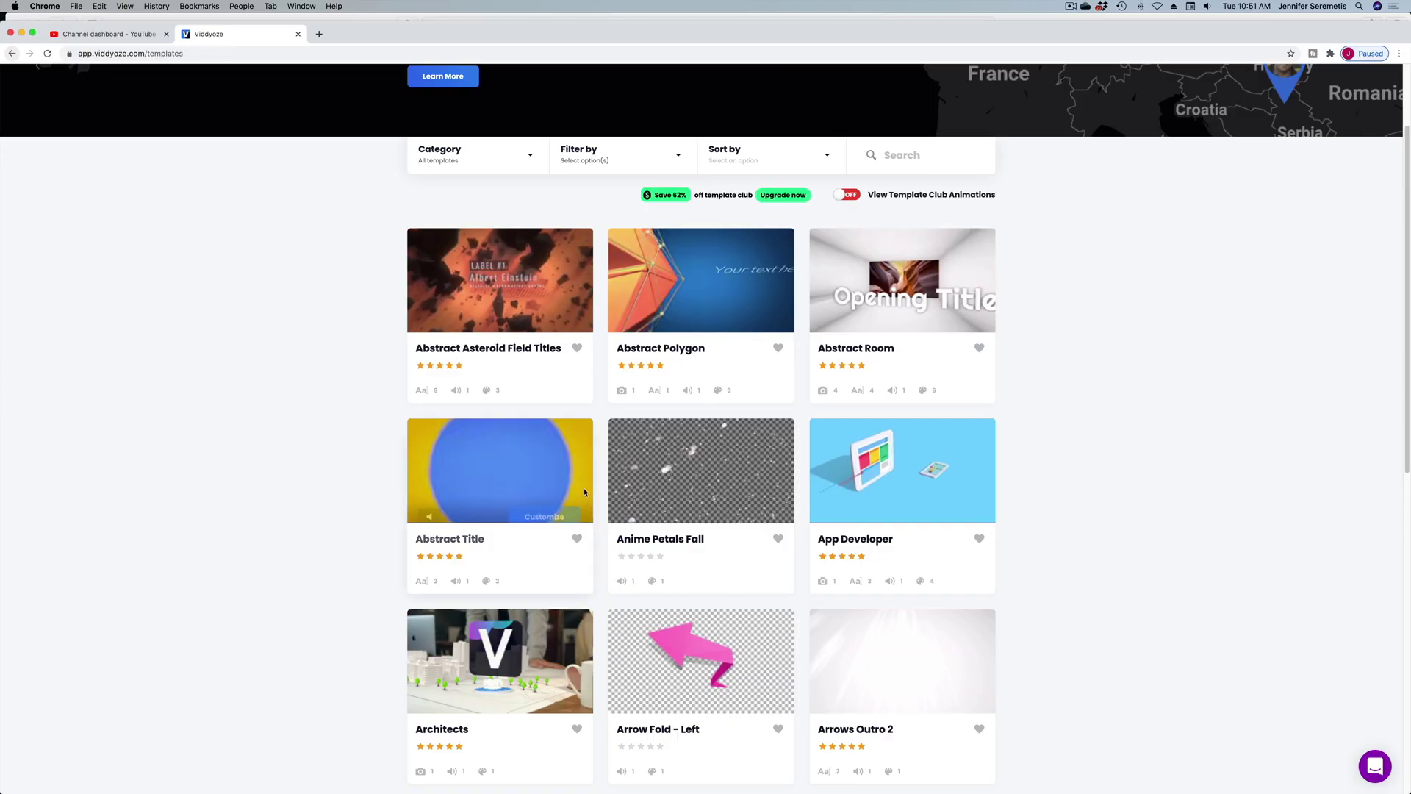
scroll(661, 500, "down", 5)
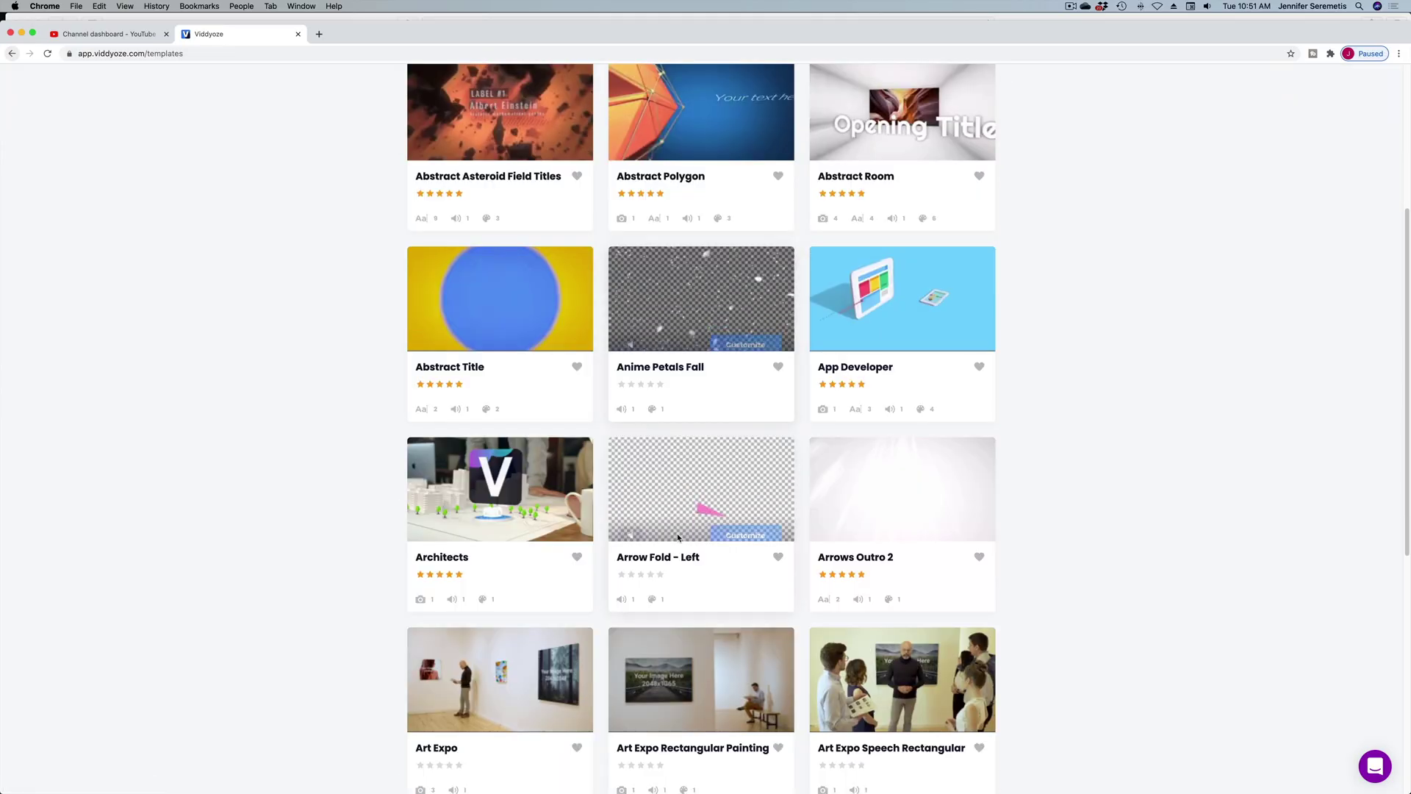
scroll(682, 536, "up", 7)
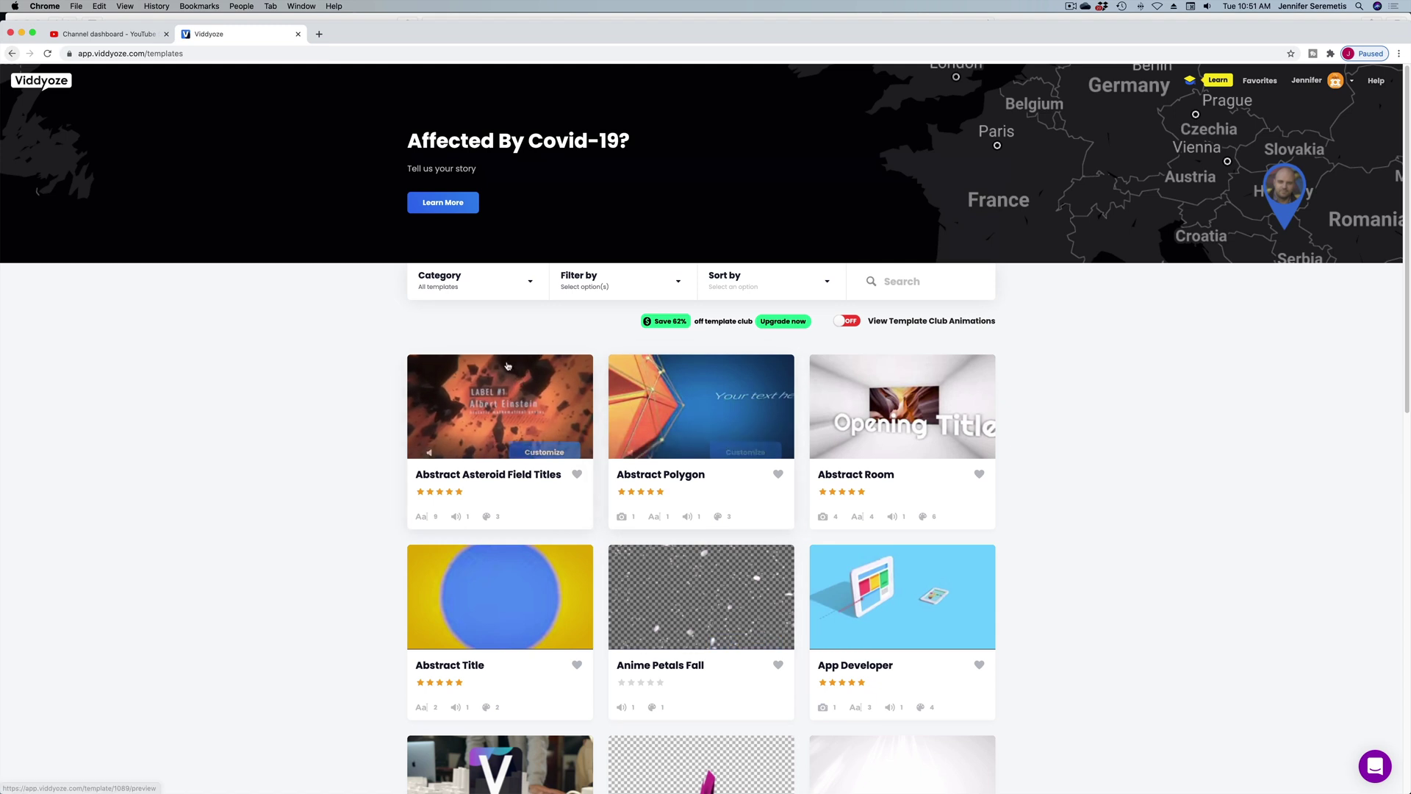
left_click(531, 282)
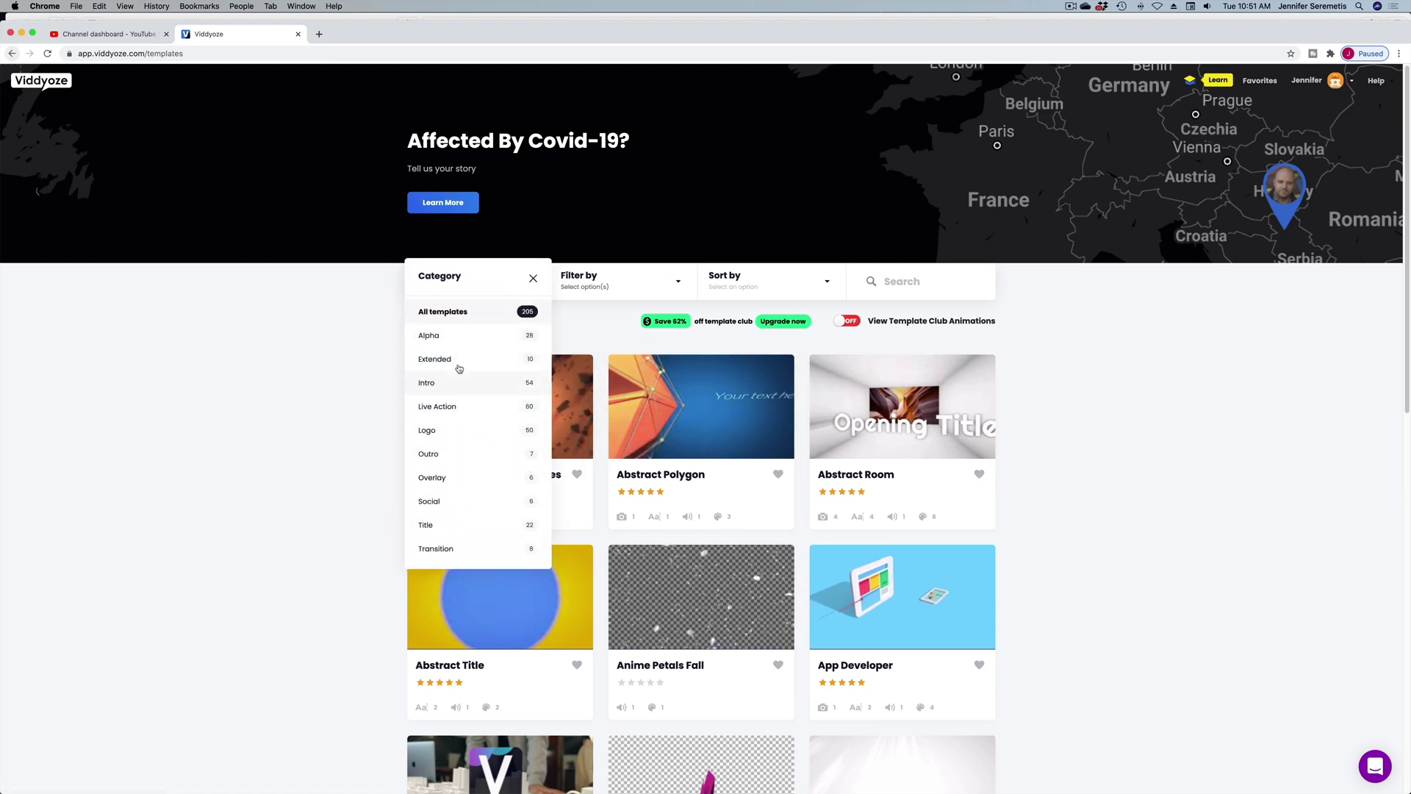
Filter the template gallery to the Alpha category and scroll down to Holiday Seal 1 - Alpha.
left_click(456, 337)
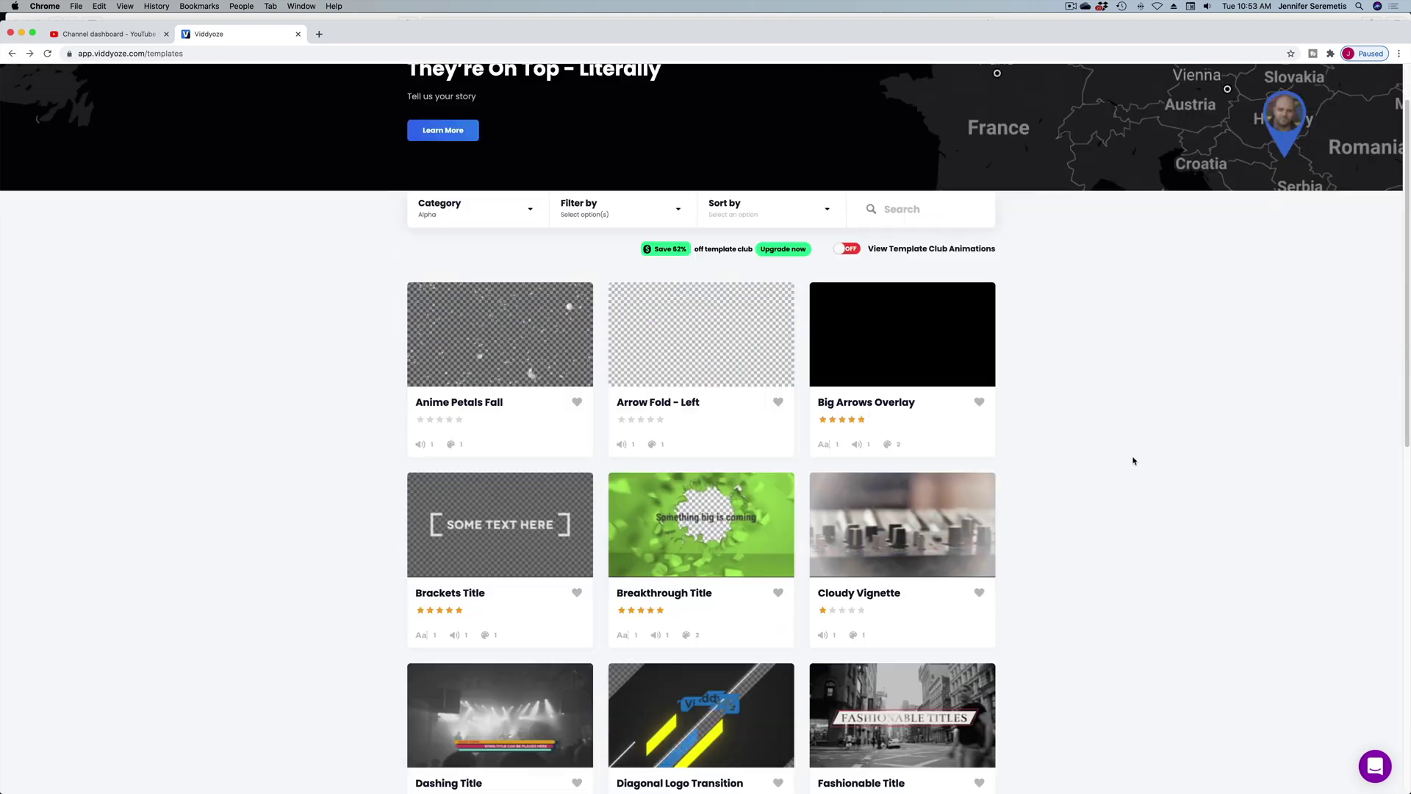
scroll(1133, 461, "down", 5)
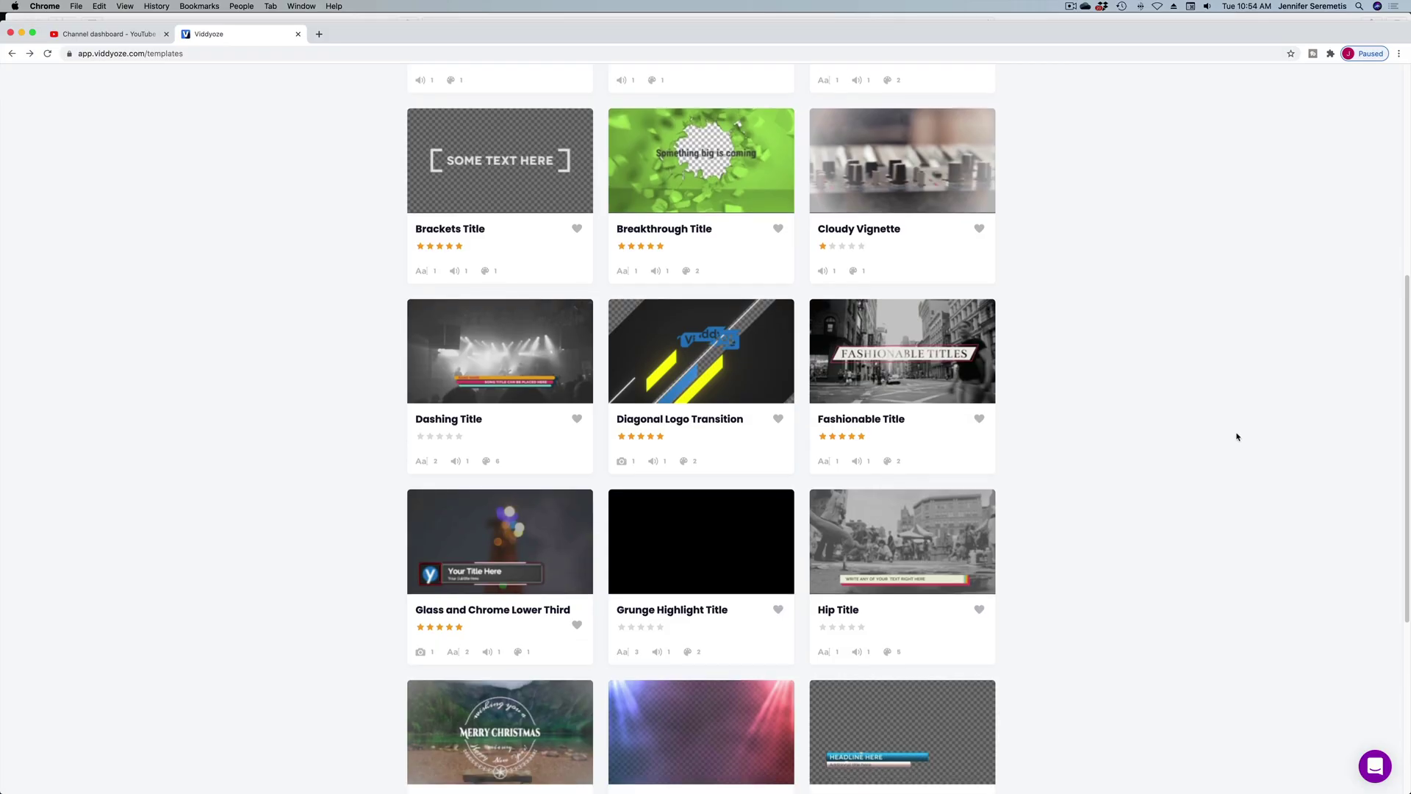
scroll(1239, 426, "down", 5)
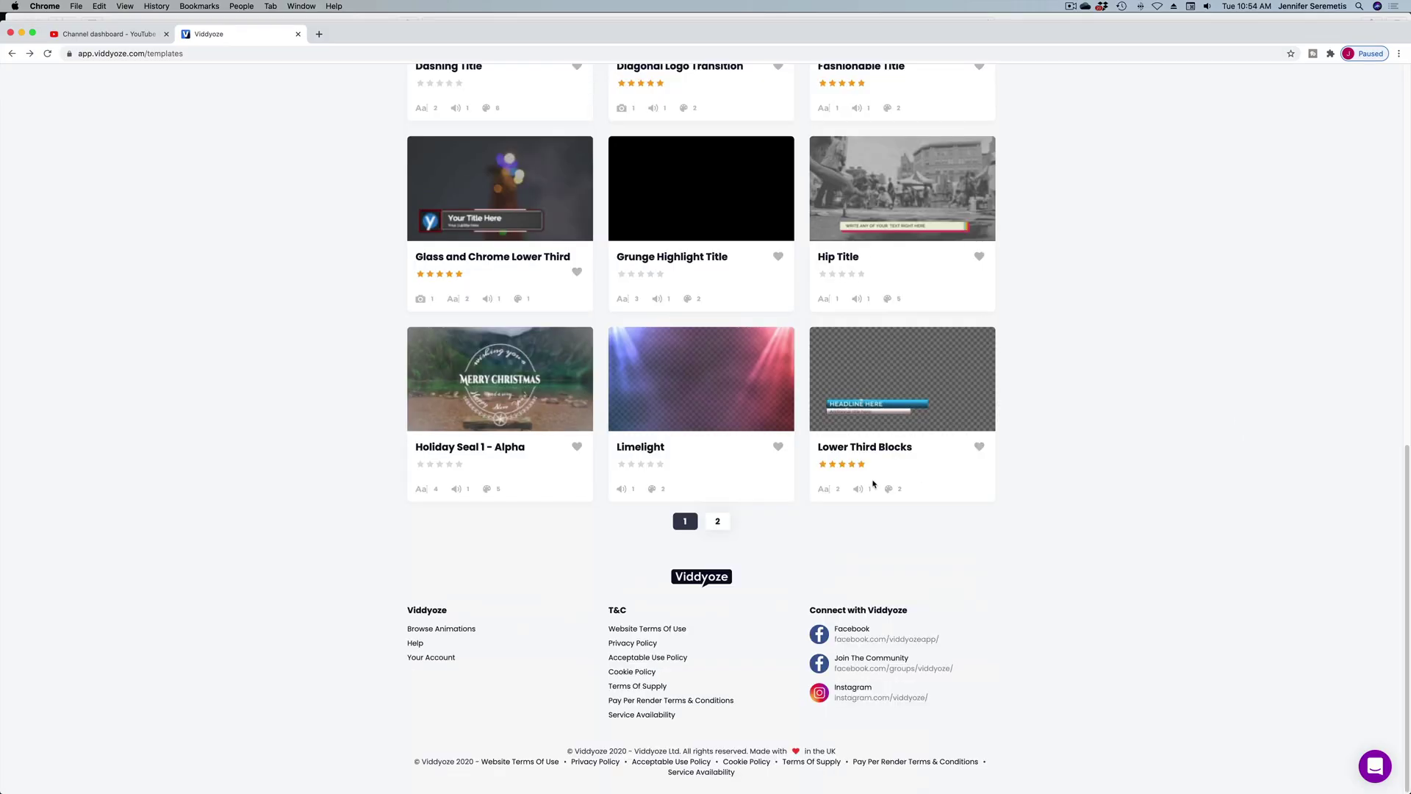
Open the Holiday Seal 1 - Alpha template and start customizing it.
left_click(493, 411)
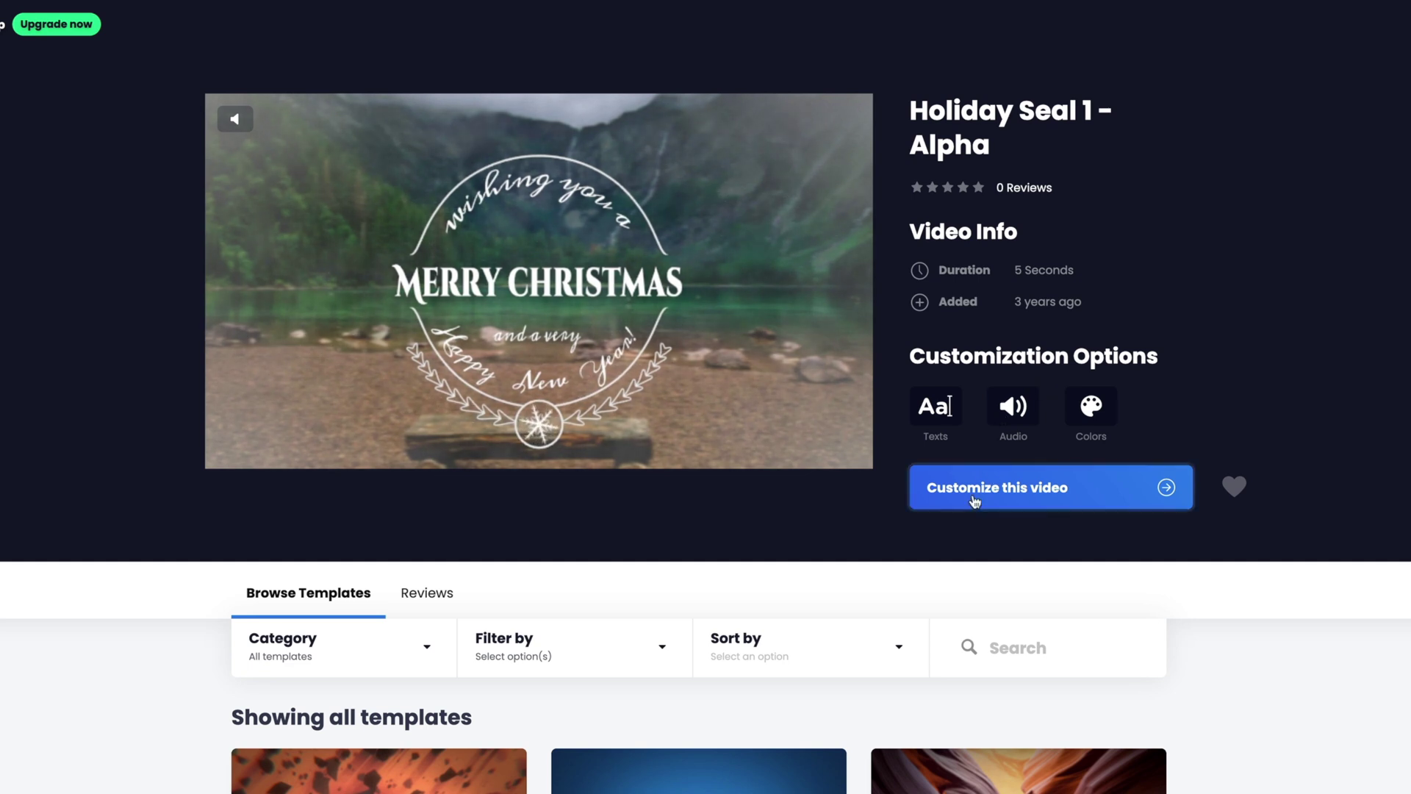
left_click(975, 501)
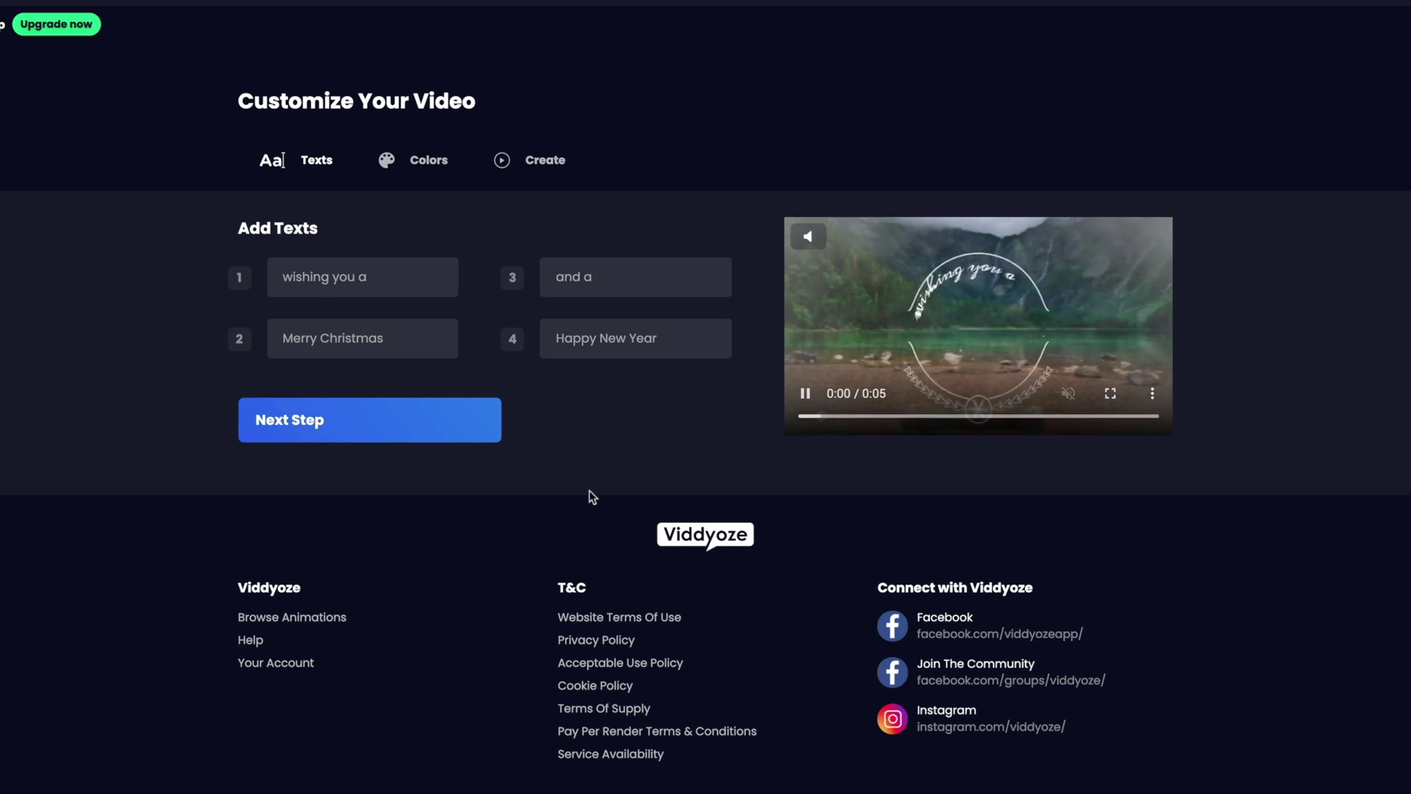
Fill the four seal text lines with 'Do You Think', 'VIDDYOZE', 'is' and 'Worth It?'.
left_click(414, 289)
type("Do You Think")
key("Tab")
type("VIDDEYOZE")
key("Tab")
type("is")
key("Tab")
type("Worth It?")
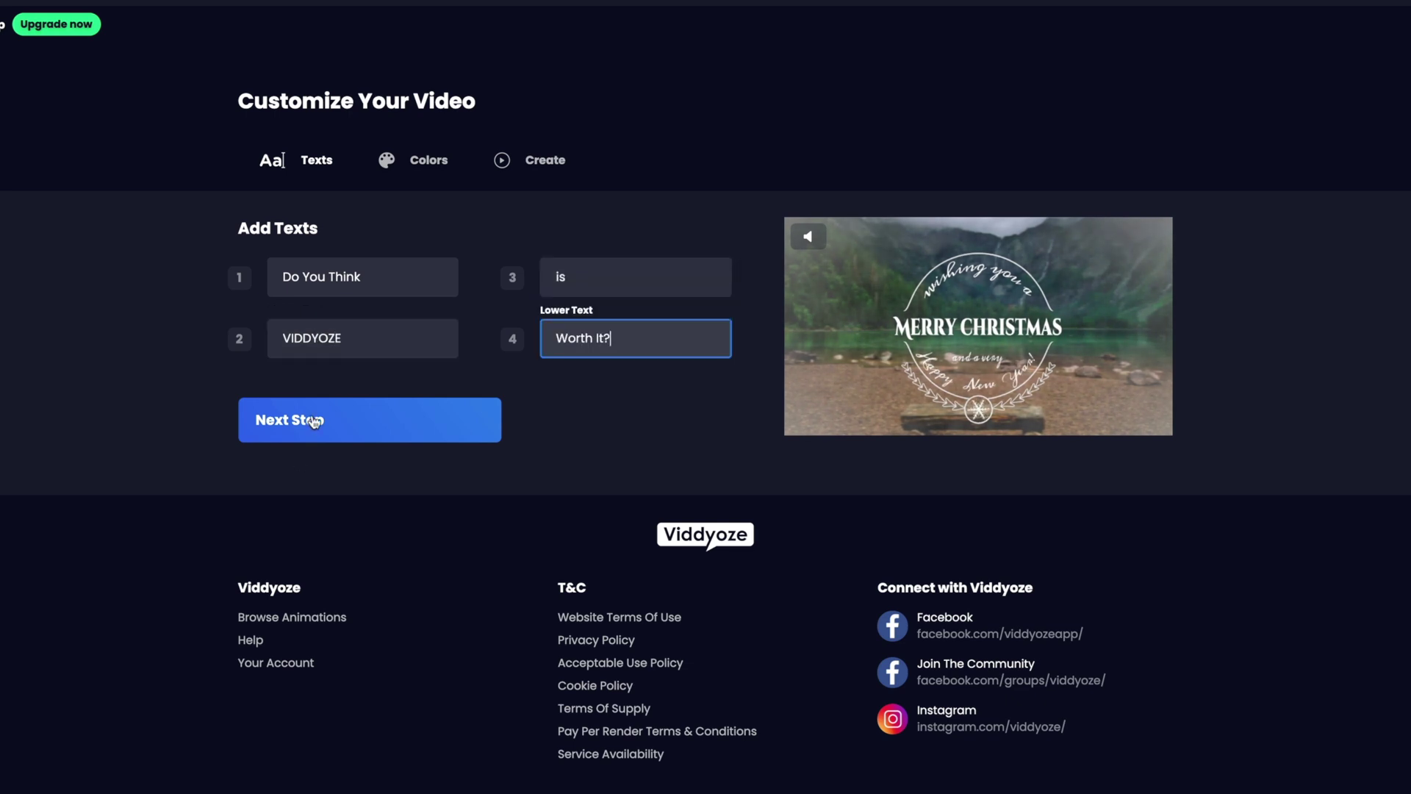
left_click(315, 422)
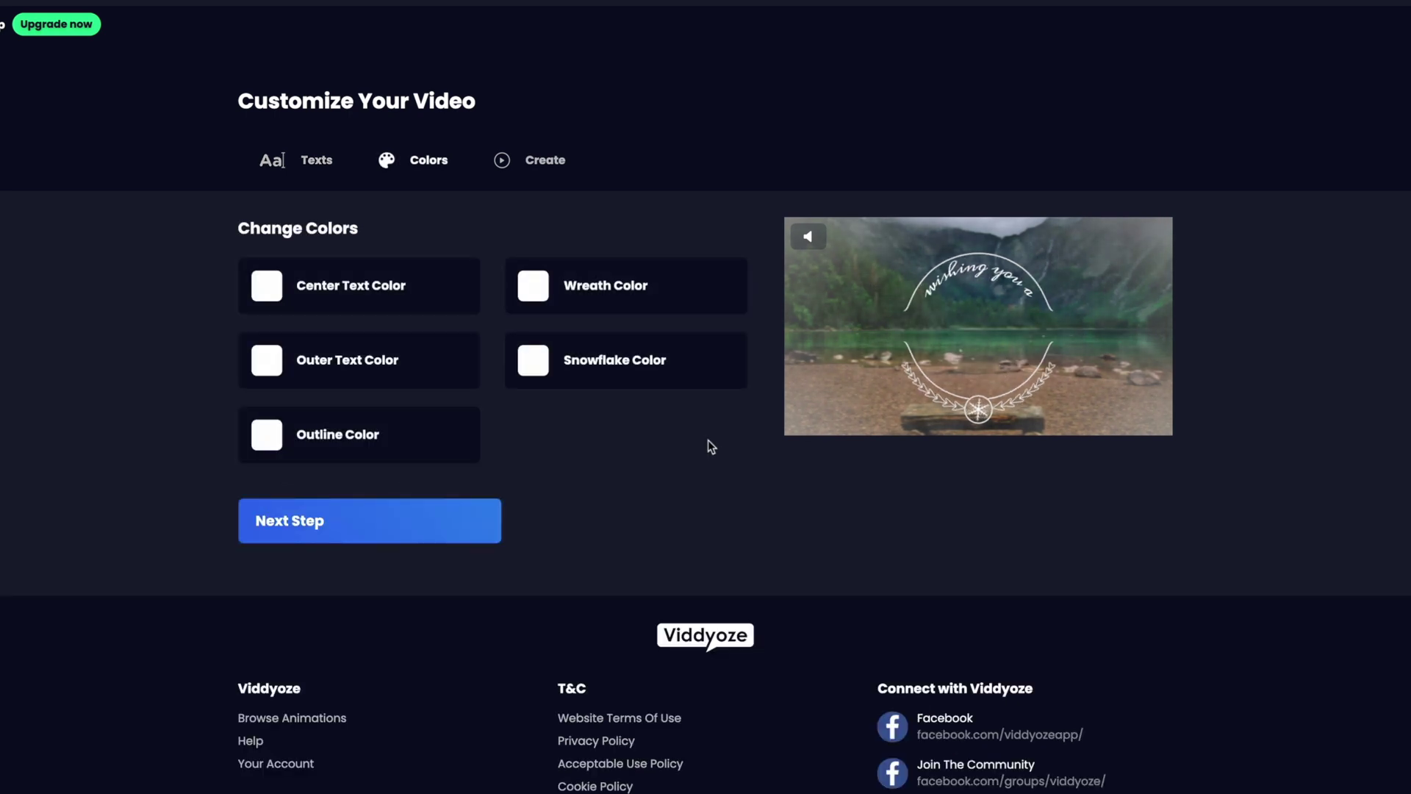
Change the Center Text Color from white to green (#61ba37) in the colour picker.
mouse_move(1005, 297)
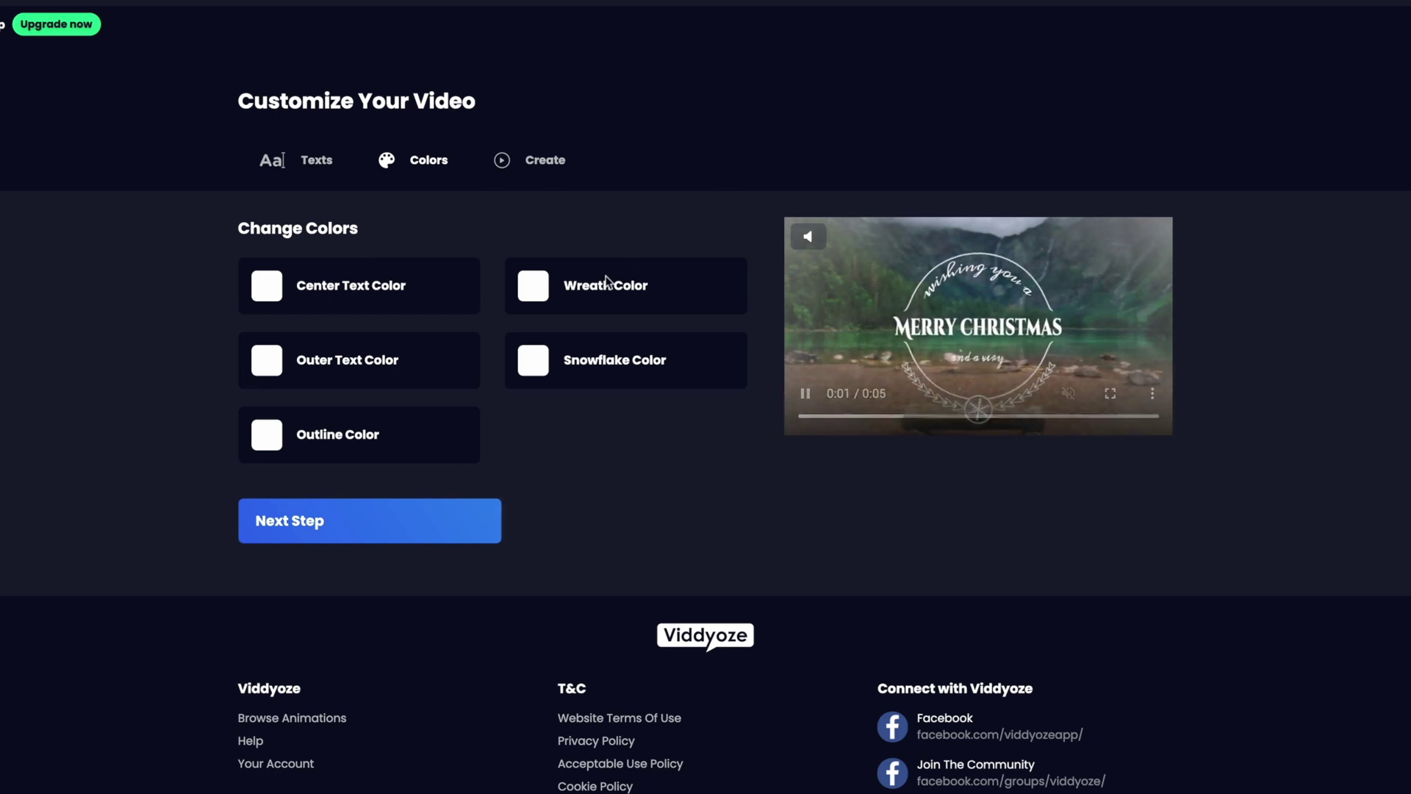
left_click(265, 291)
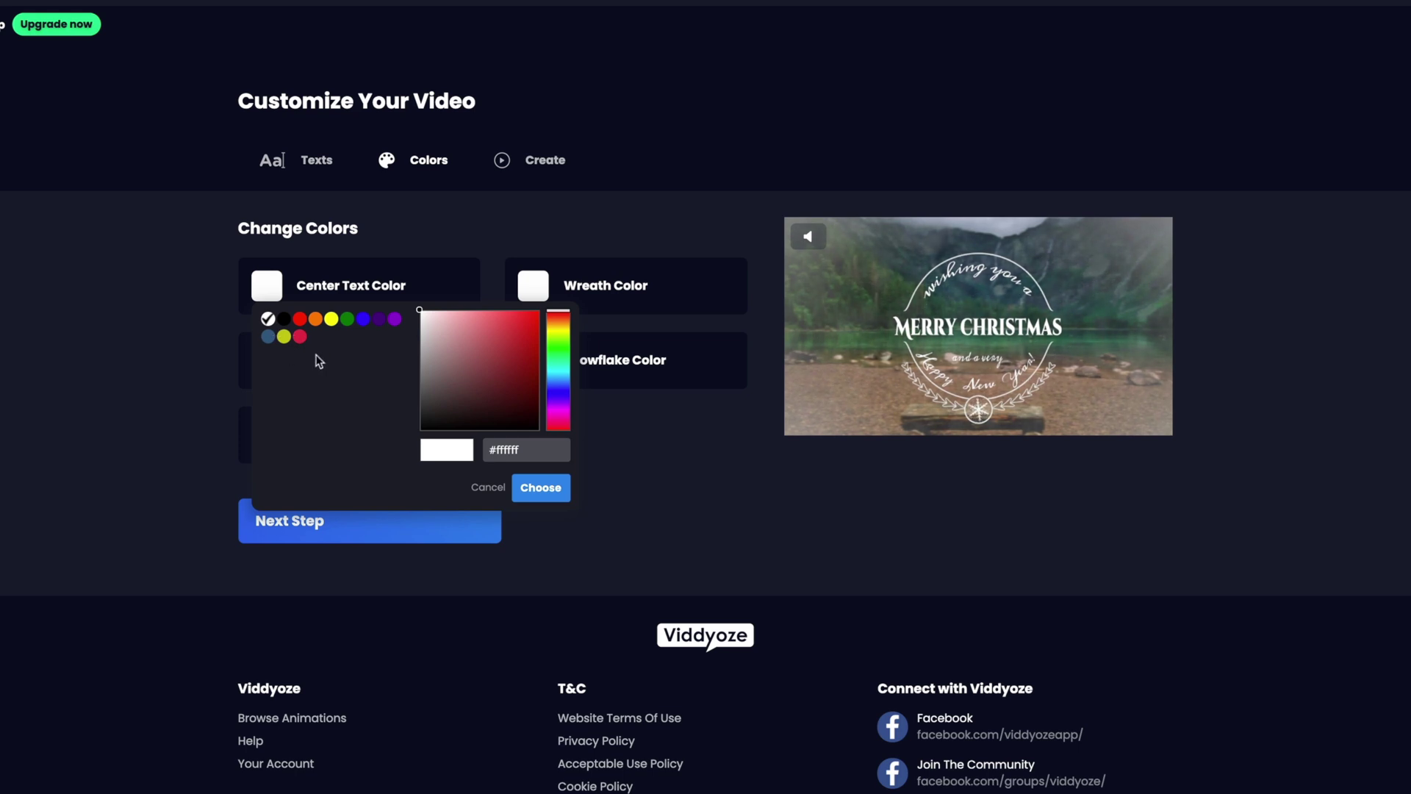
mouse_move(517, 363)
left_mouse_down()
mouse_move(580, 412)
mouse_move(529, 422)
mouse_move(524, 352)
mouse_move(502, 342)
left_mouse_up()
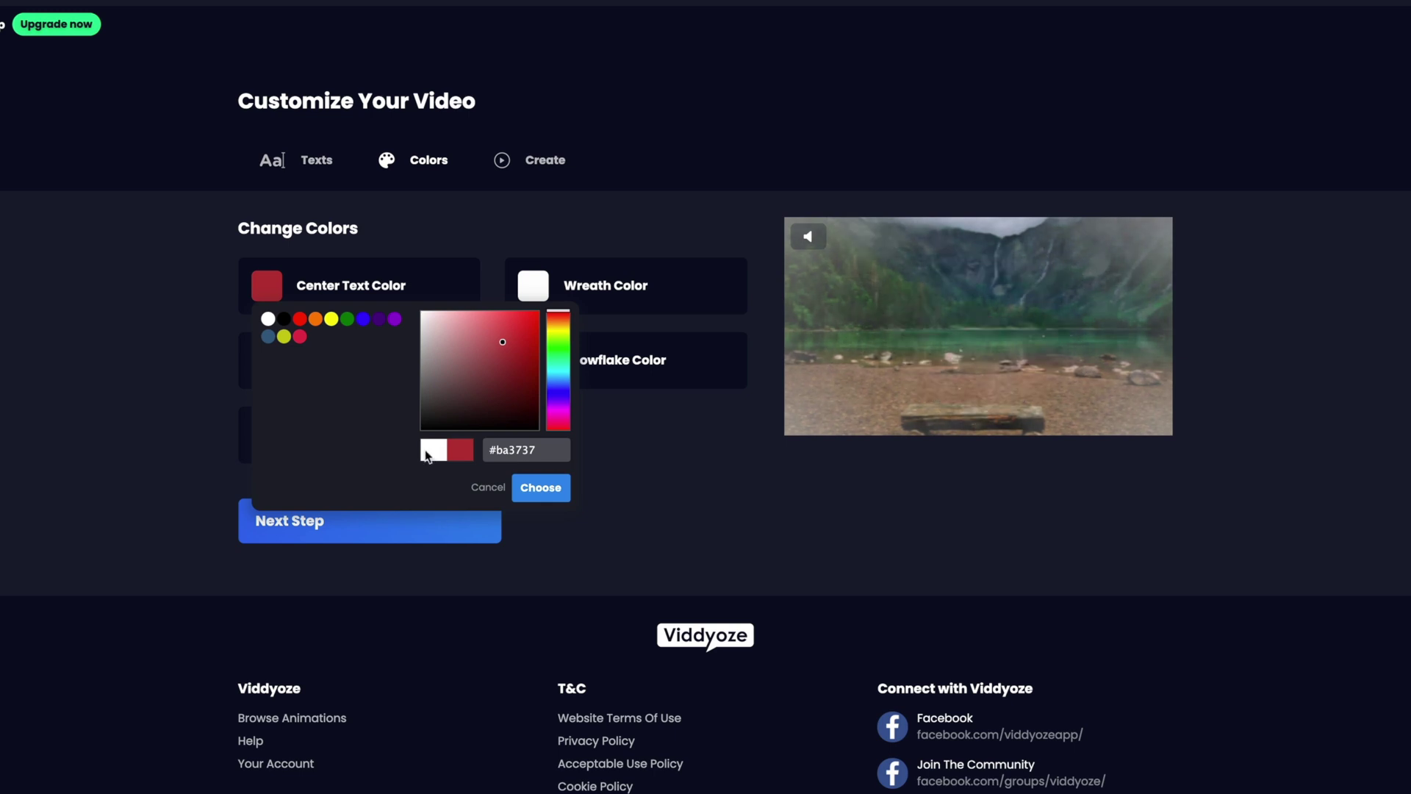
left_click_drag(557, 348, 558, 340)
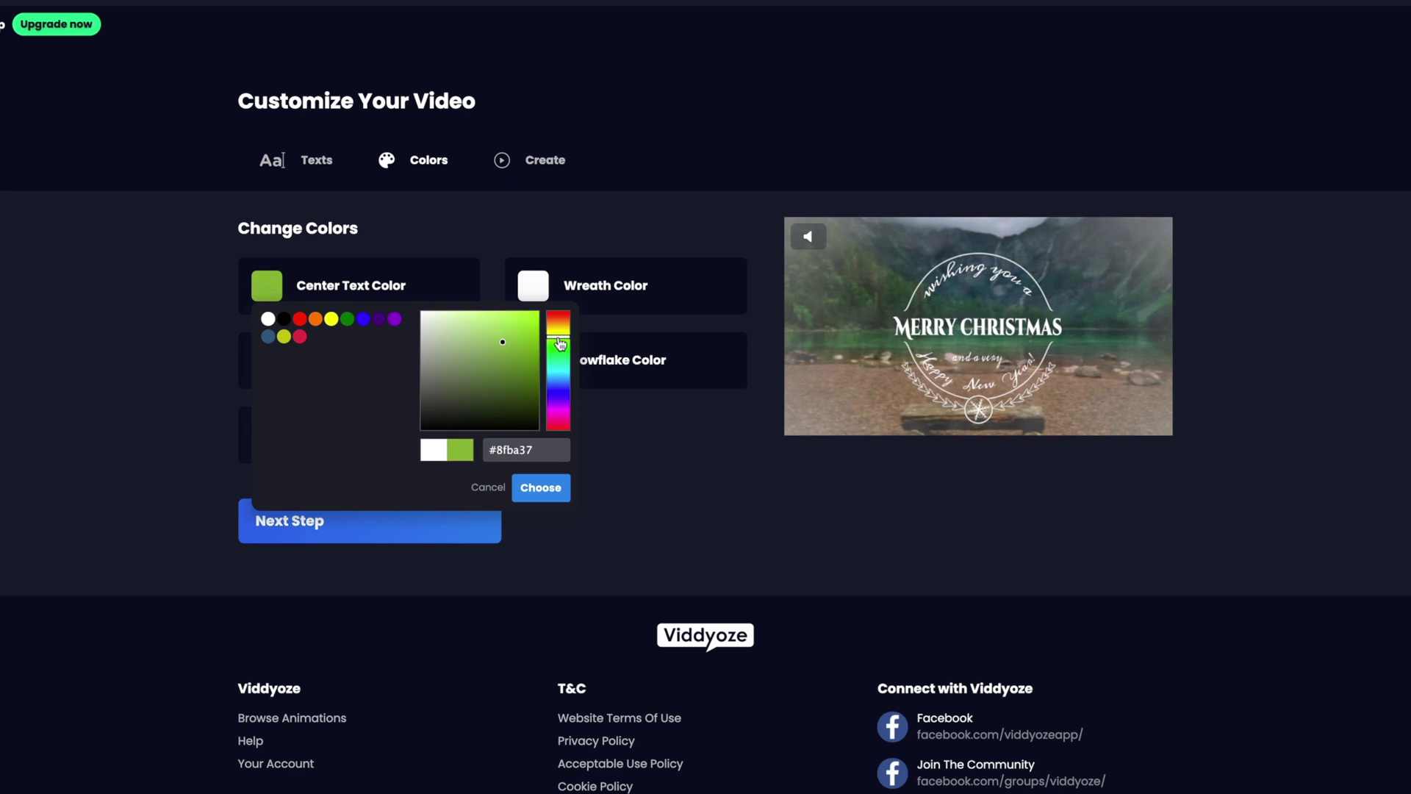
left_click(544, 488)
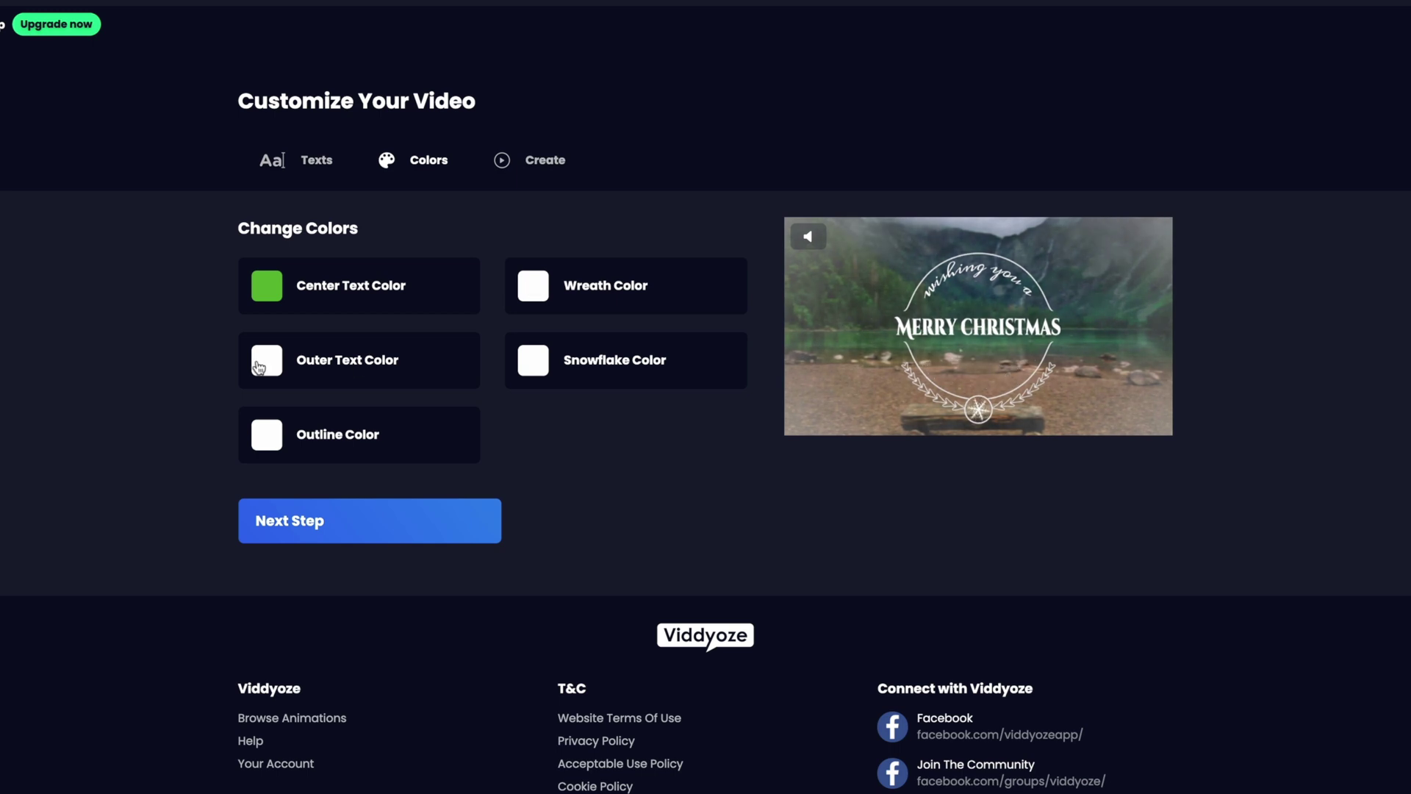
left_click(532, 360)
Make the snowflake purple, then check the live preview frames on the Create step.
left_click(656, 394)
left_click(821, 525)
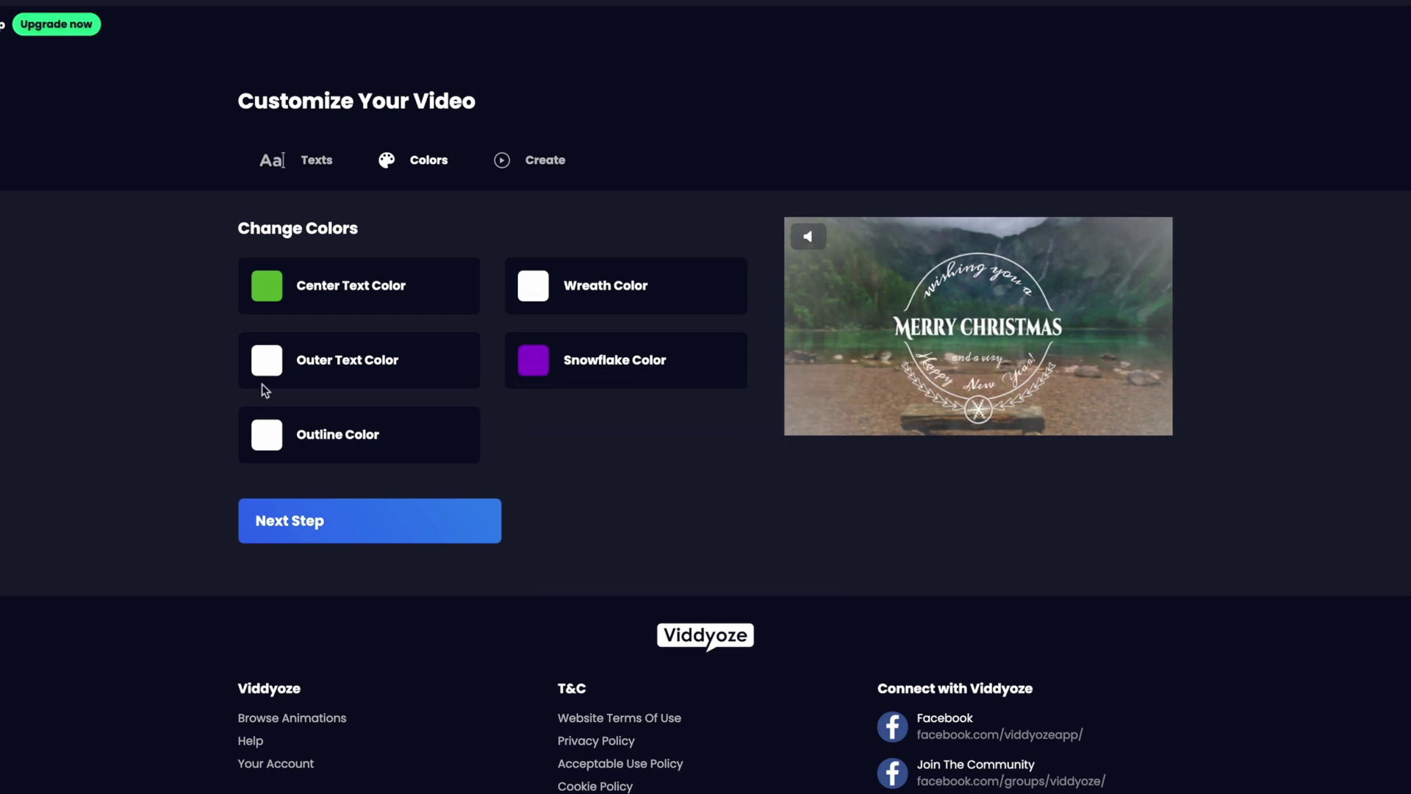
left_click(293, 538)
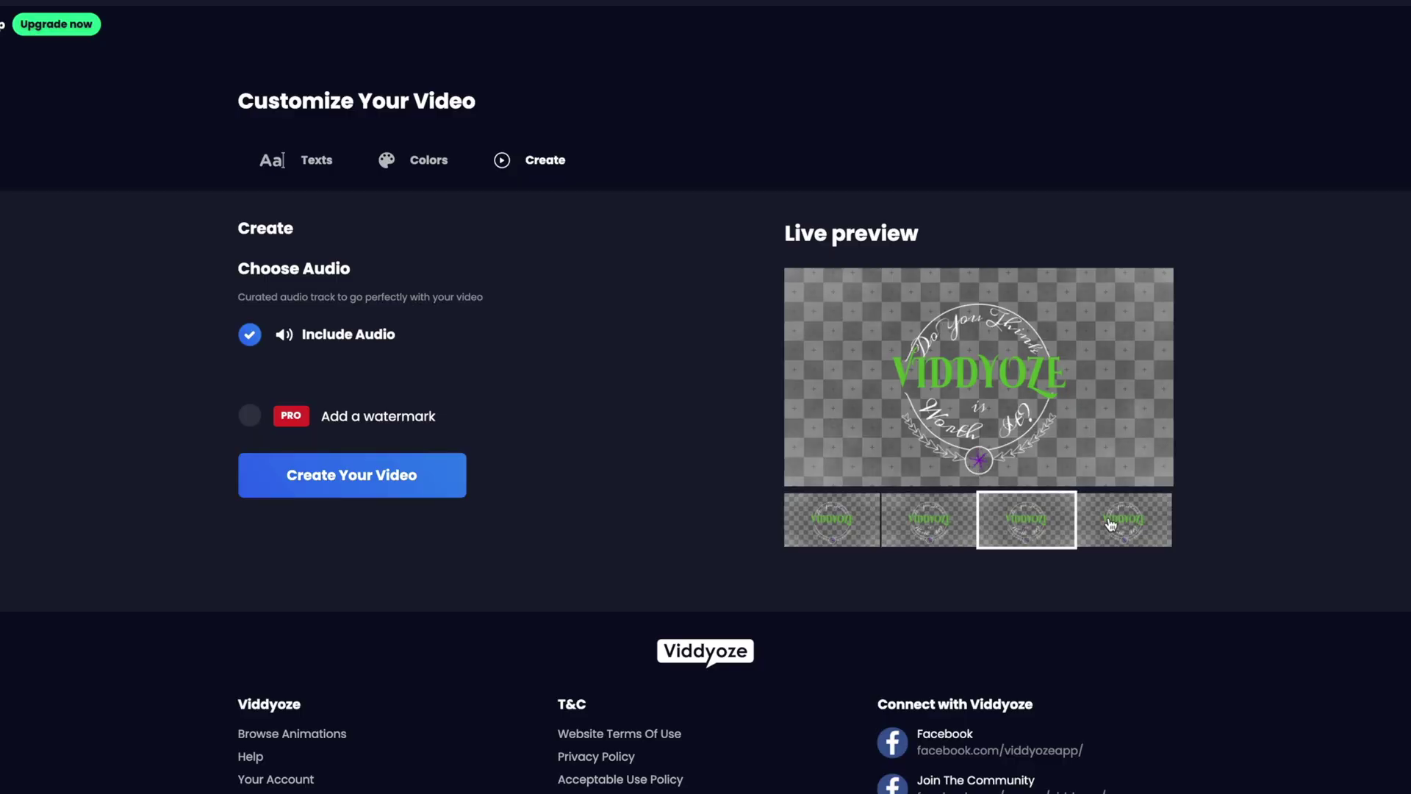
left_click(1111, 524)
left_click(1025, 528)
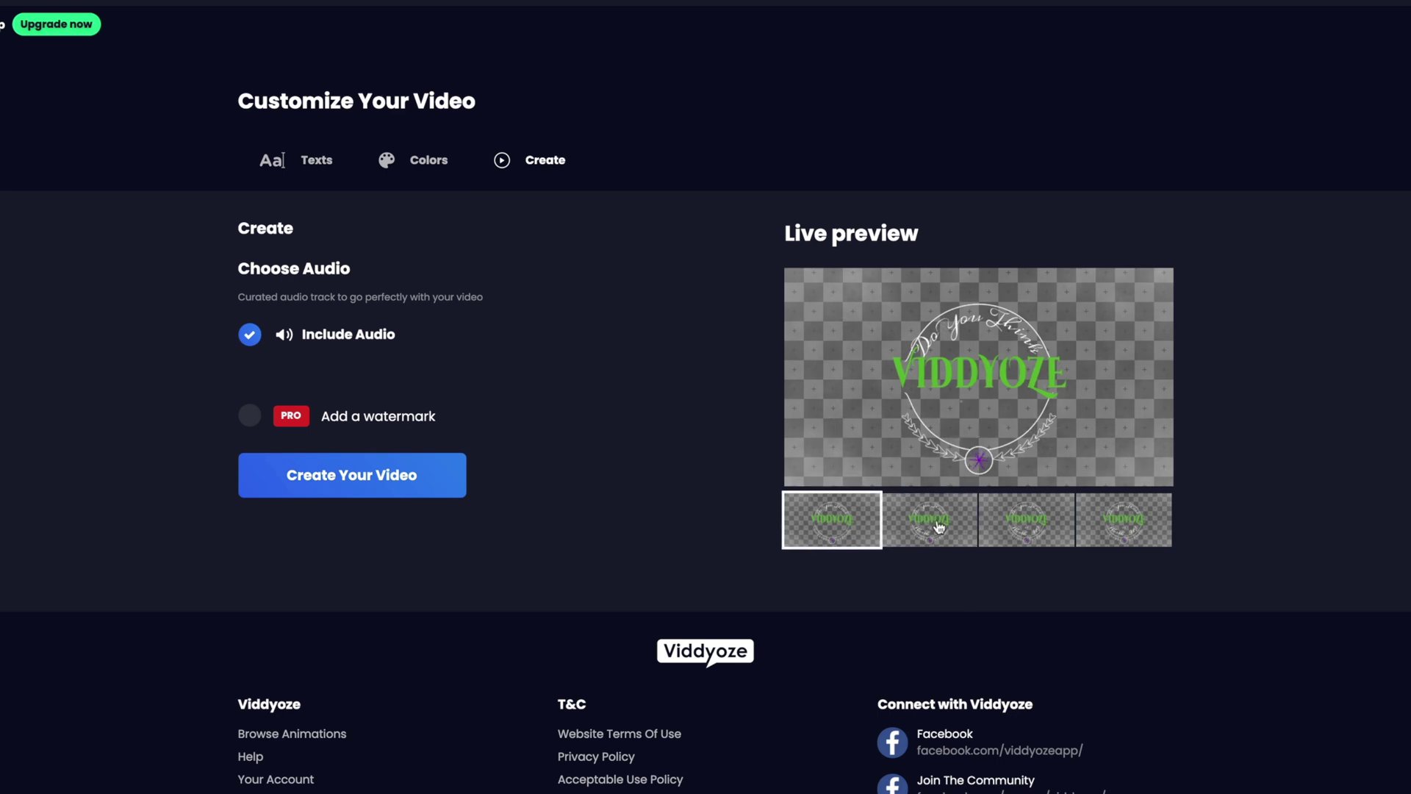
Render the customized Holiday Seal video with audio included.
left_click(1108, 508)
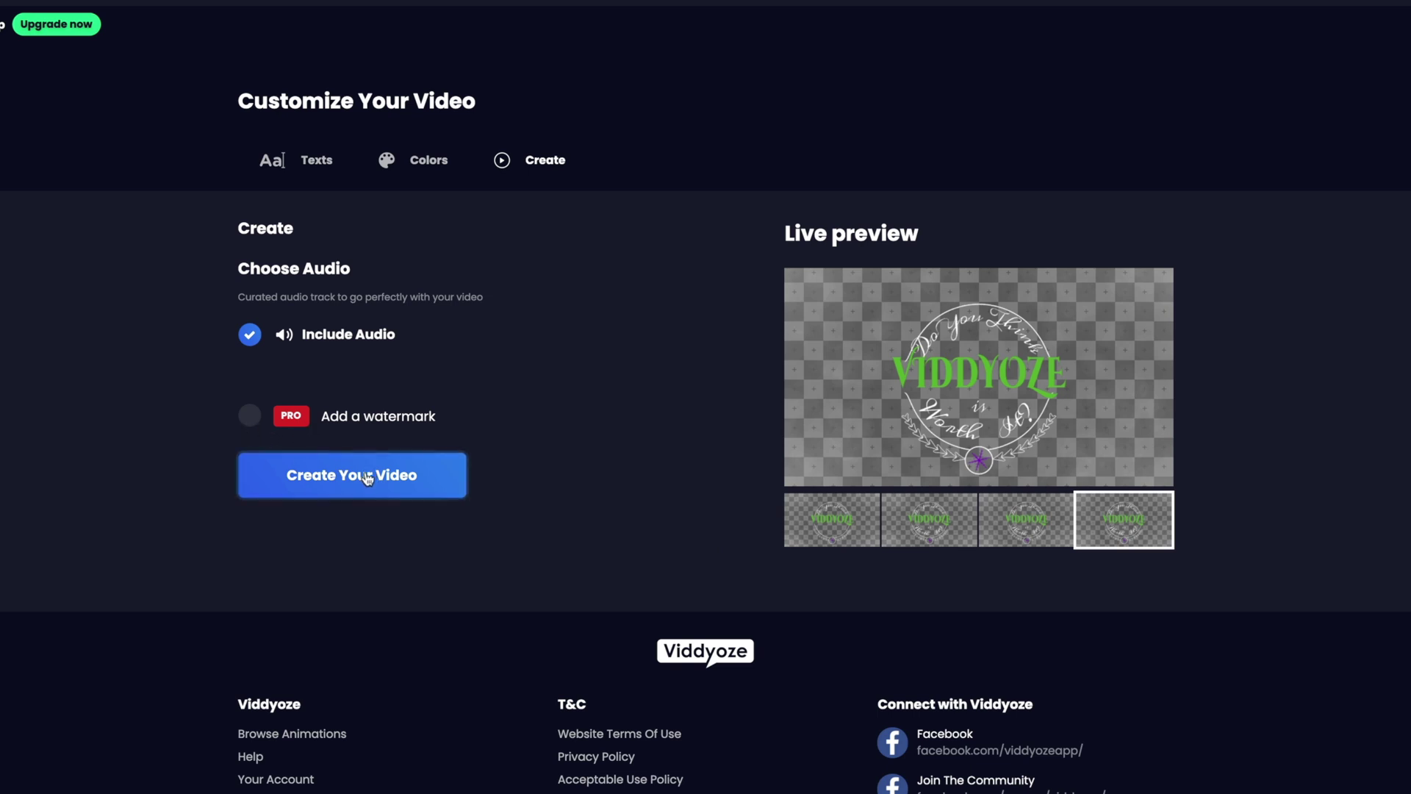
left_click(281, 487)
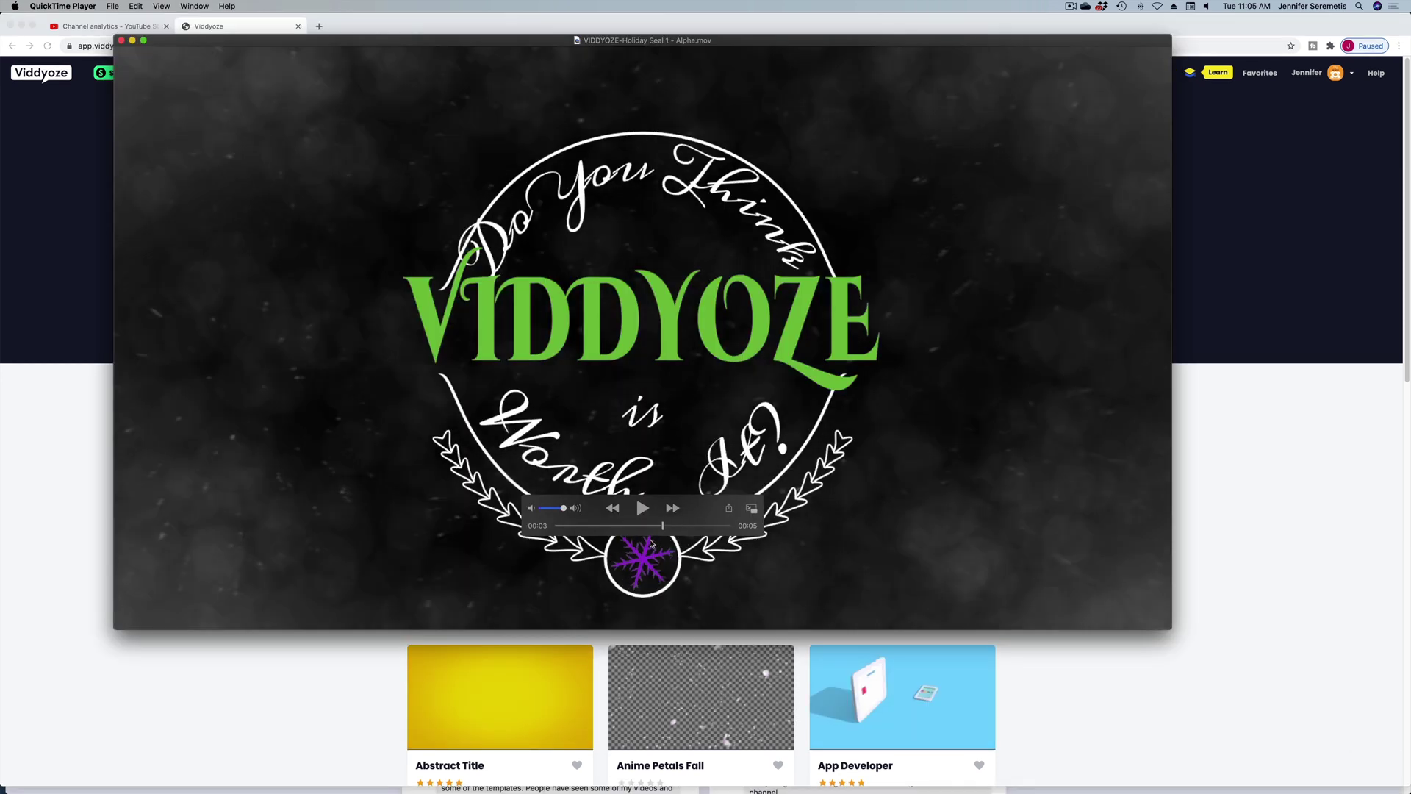
Replay the Holiday Seal video in QuickTime from 00:00, then return to Viddyoze's category list.
left_click_drag(591, 548, 558, 551)
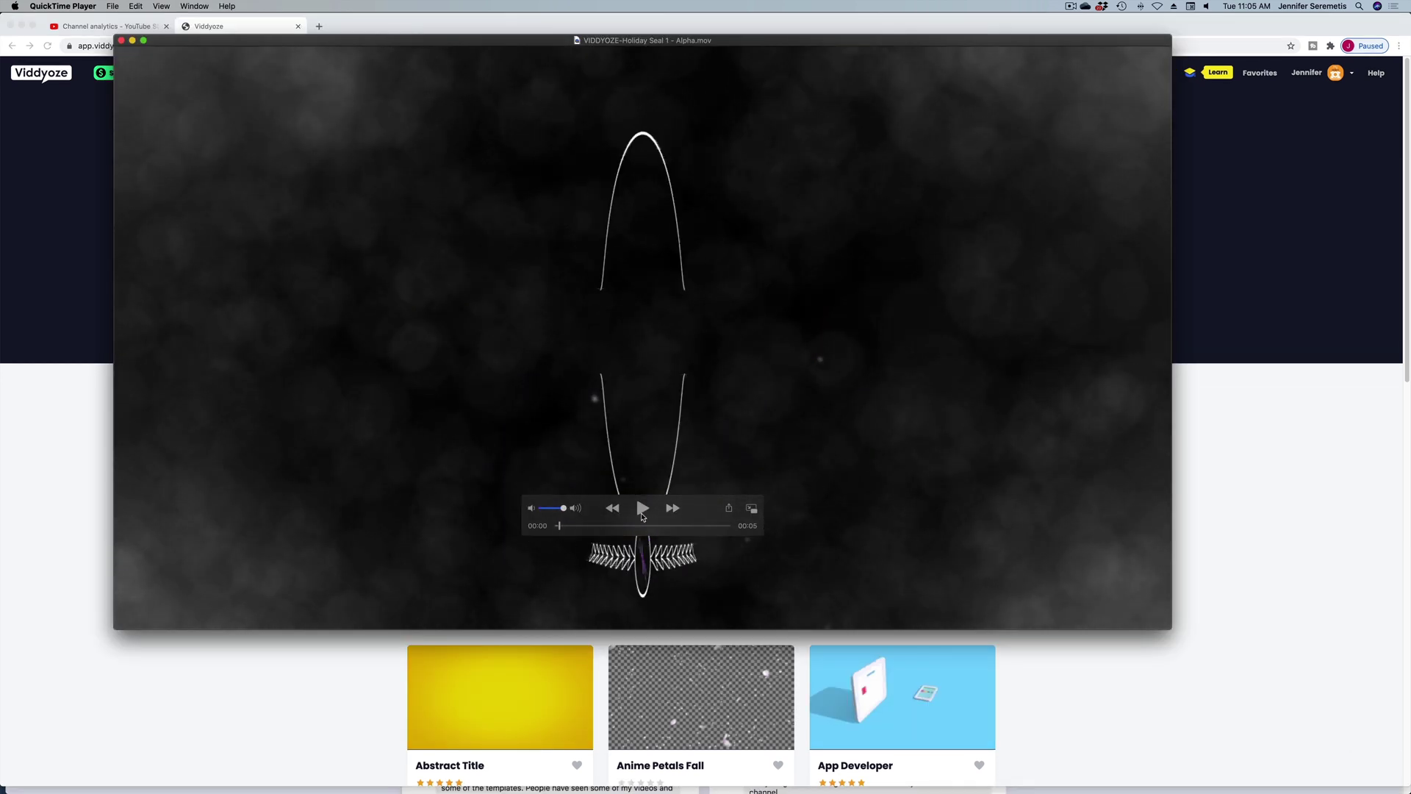
key("XF86AudioRaiseVolume")
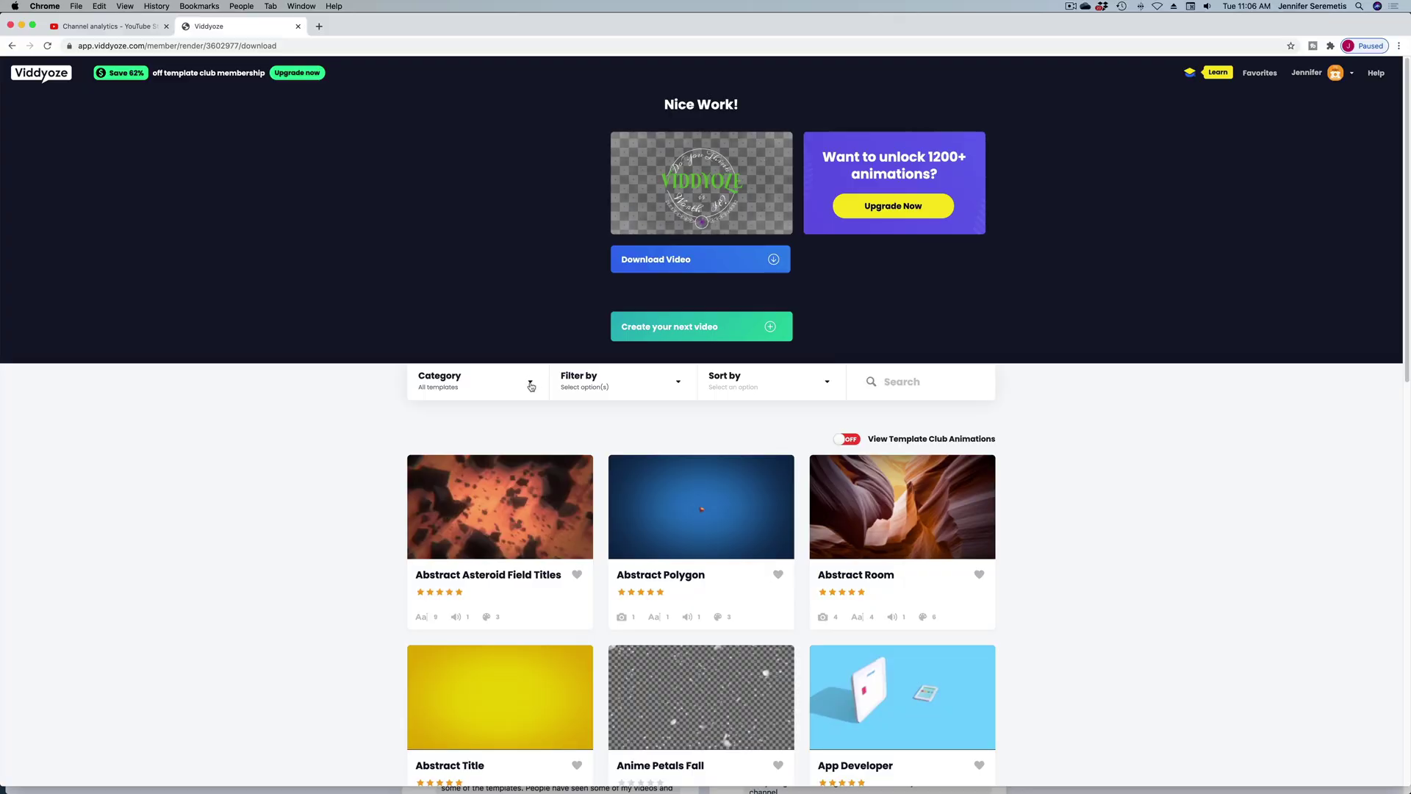
left_click(530, 386)
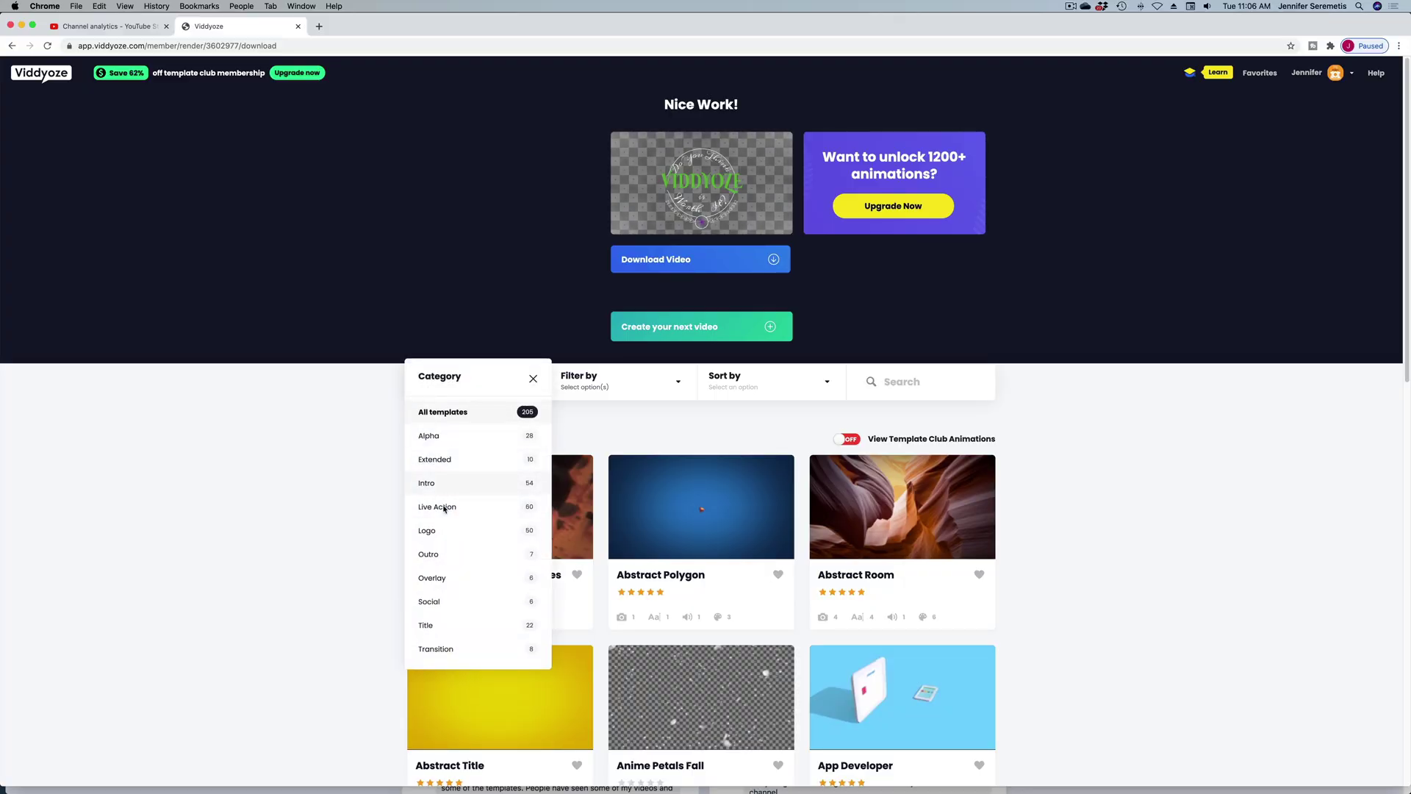
Filter the template gallery to the Title category and browse the results.
left_click(441, 625)
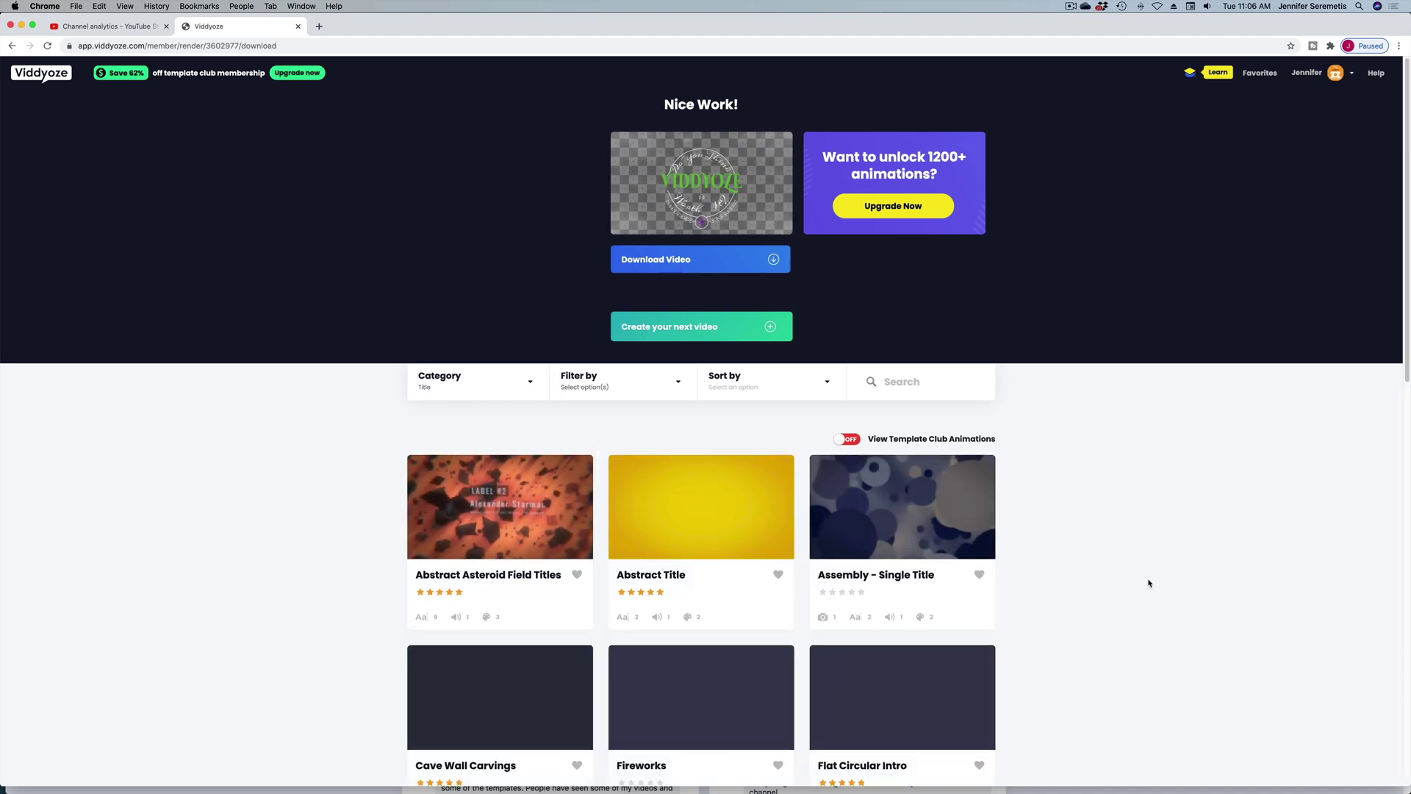
scroll(1148, 583, "down", 4)
scroll(1149, 583, "down", 10)
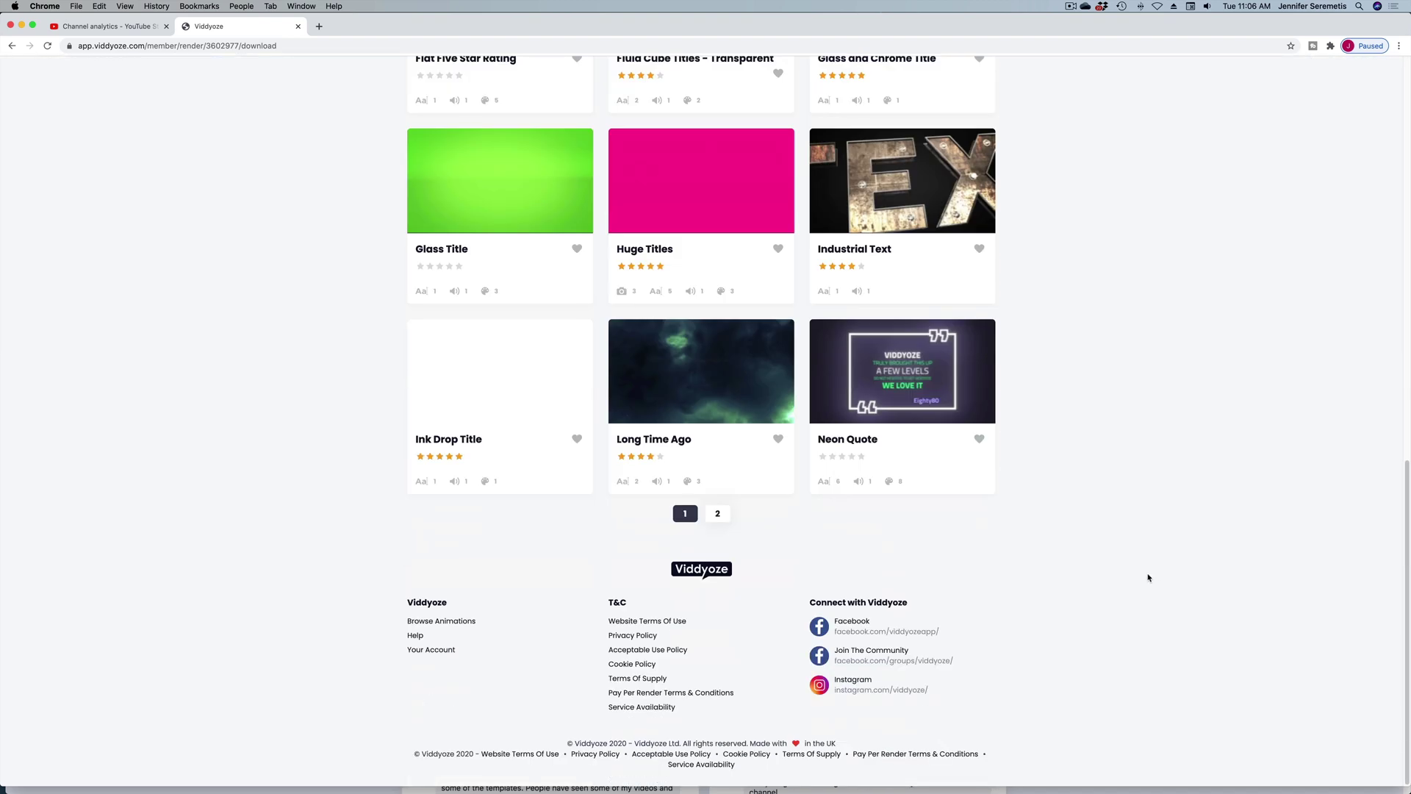
scroll(1149, 577, "up", 3)
scroll(1147, 573, "up", 5)
scroll(1109, 562, "down", 2)
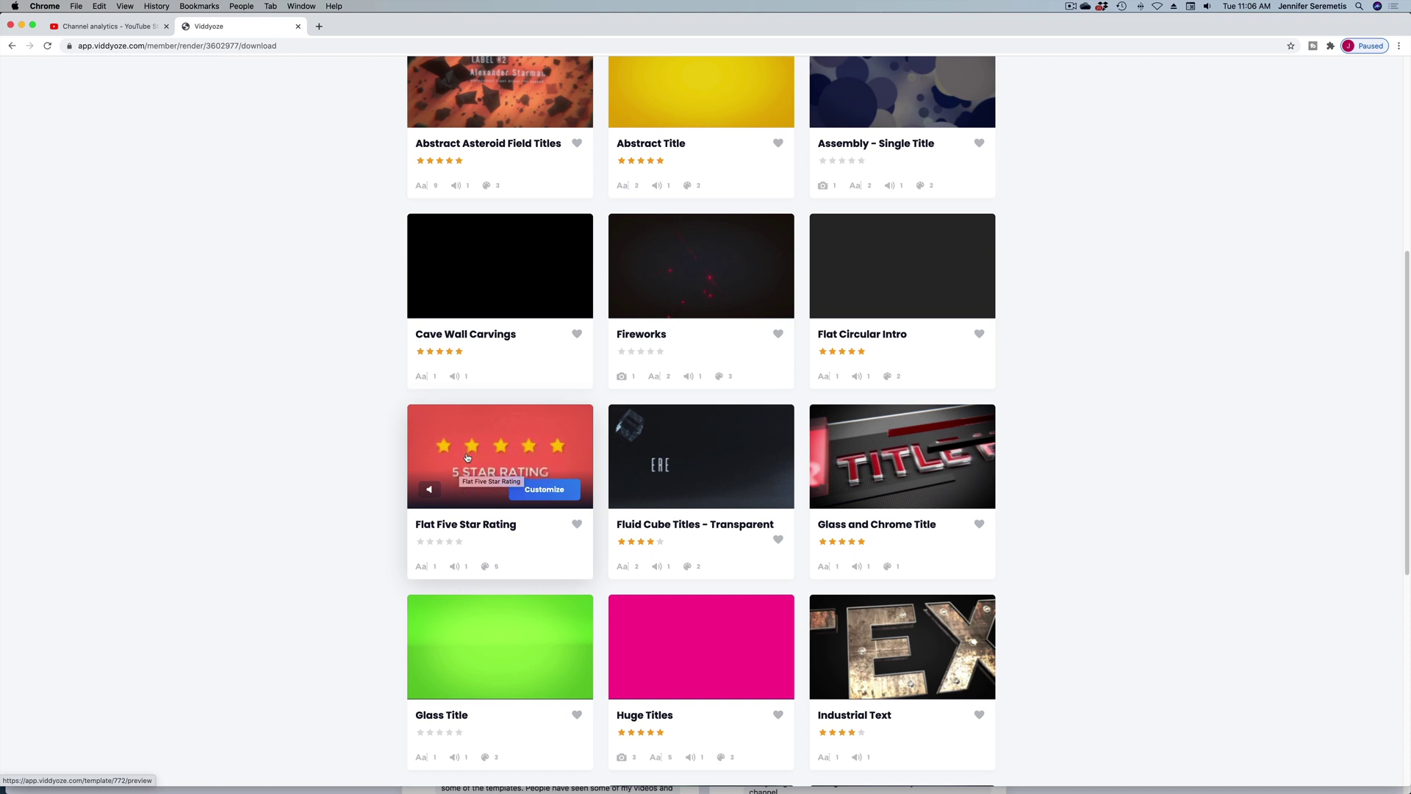
Preview and open the Flat Circular Intro template.
mouse_move(513, 641)
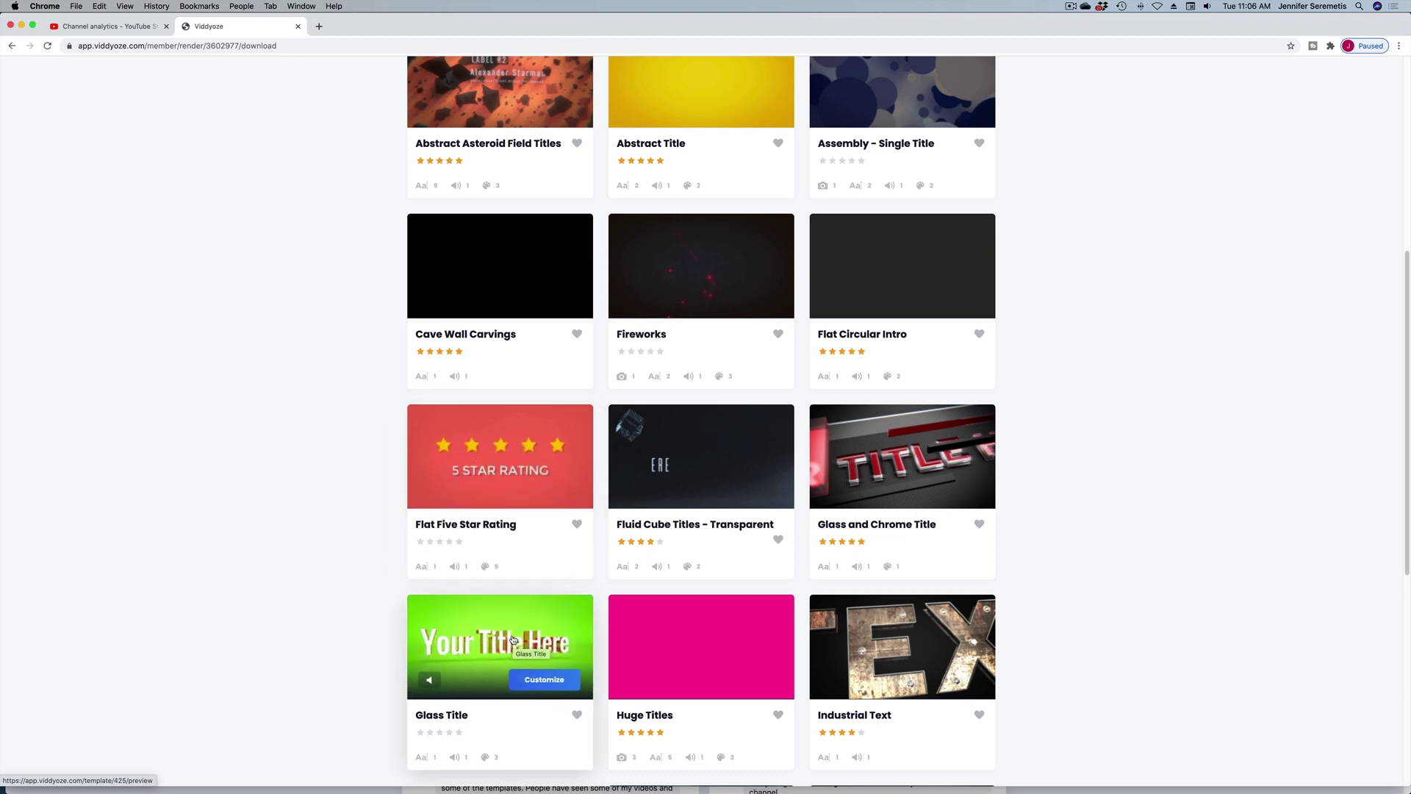
mouse_move(720, 648)
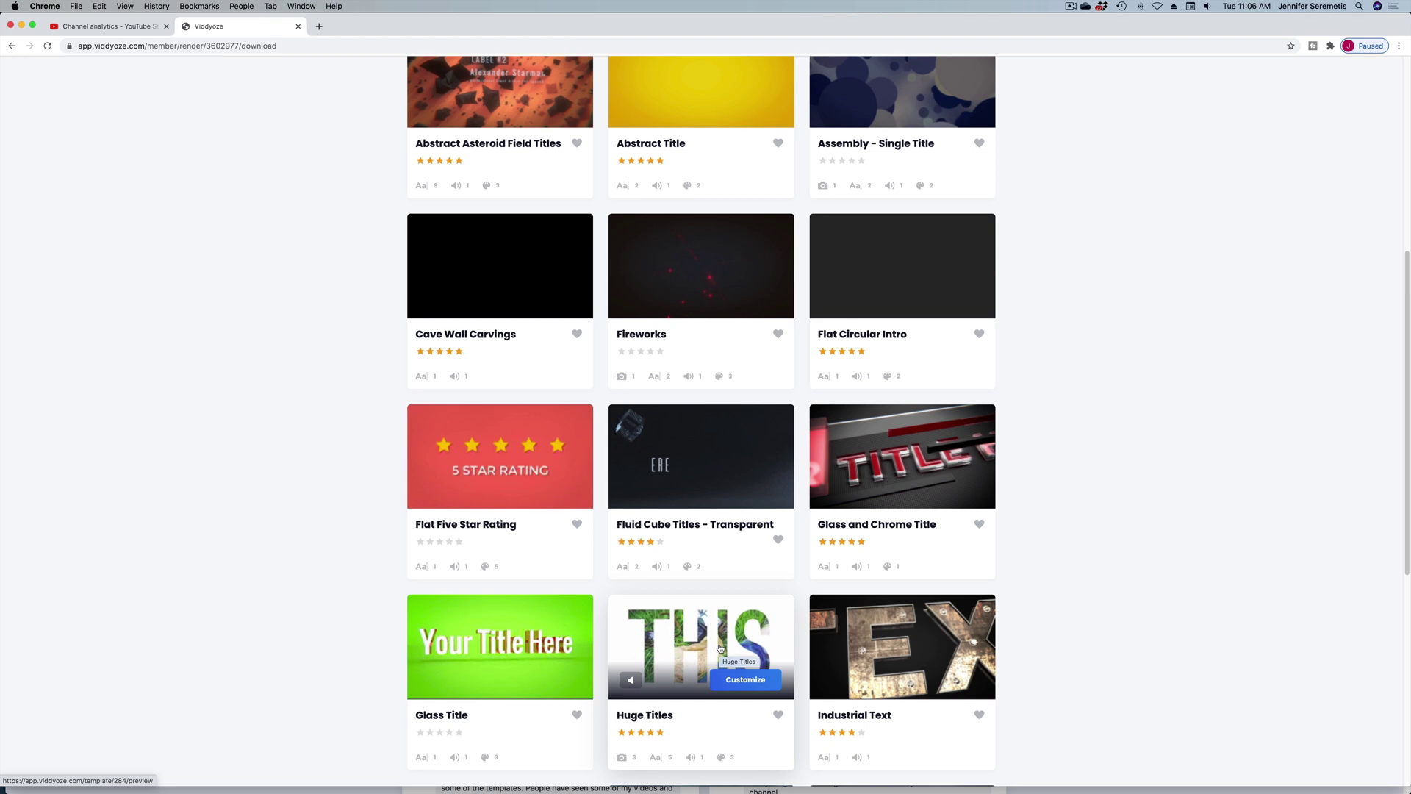
mouse_move(888, 289)
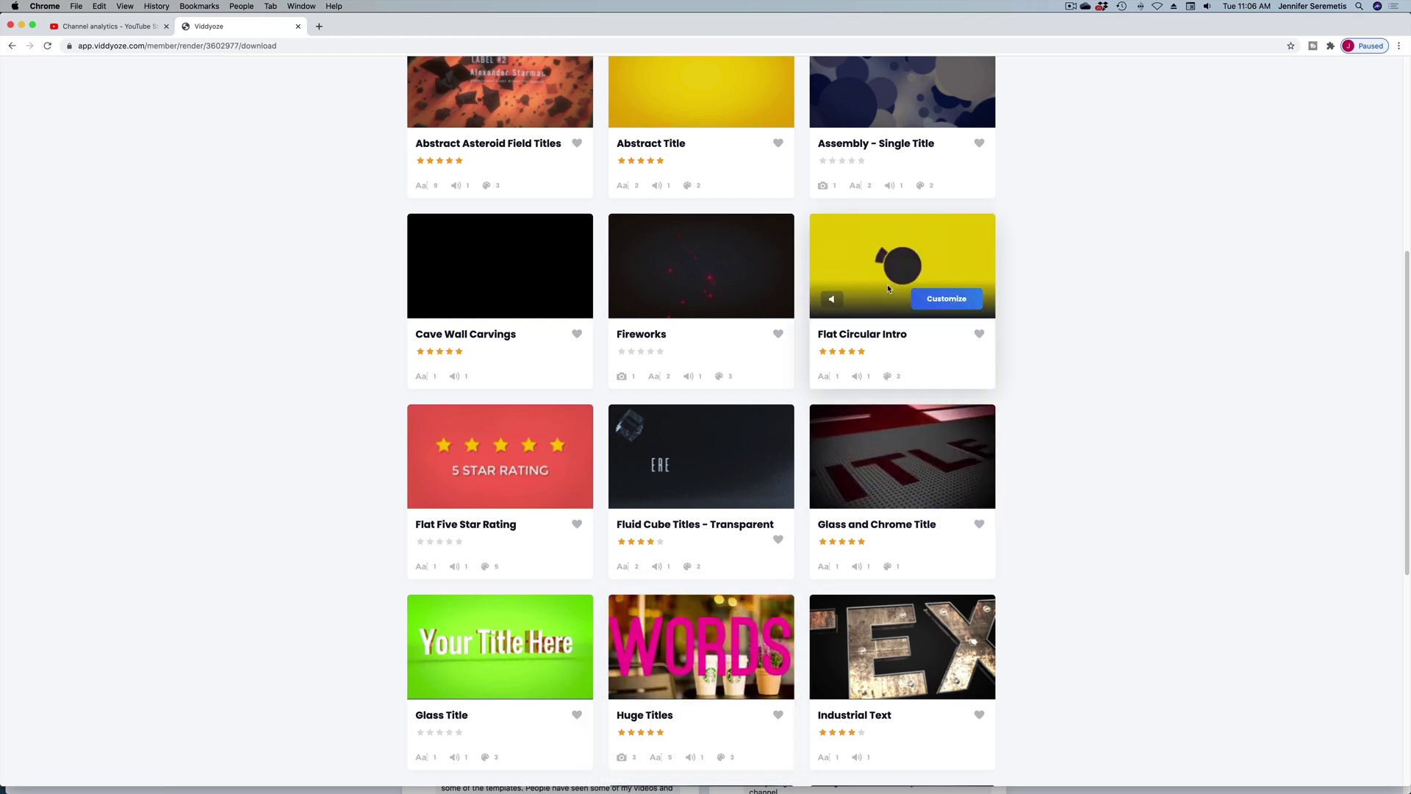
scroll(887, 288, "up", 2)
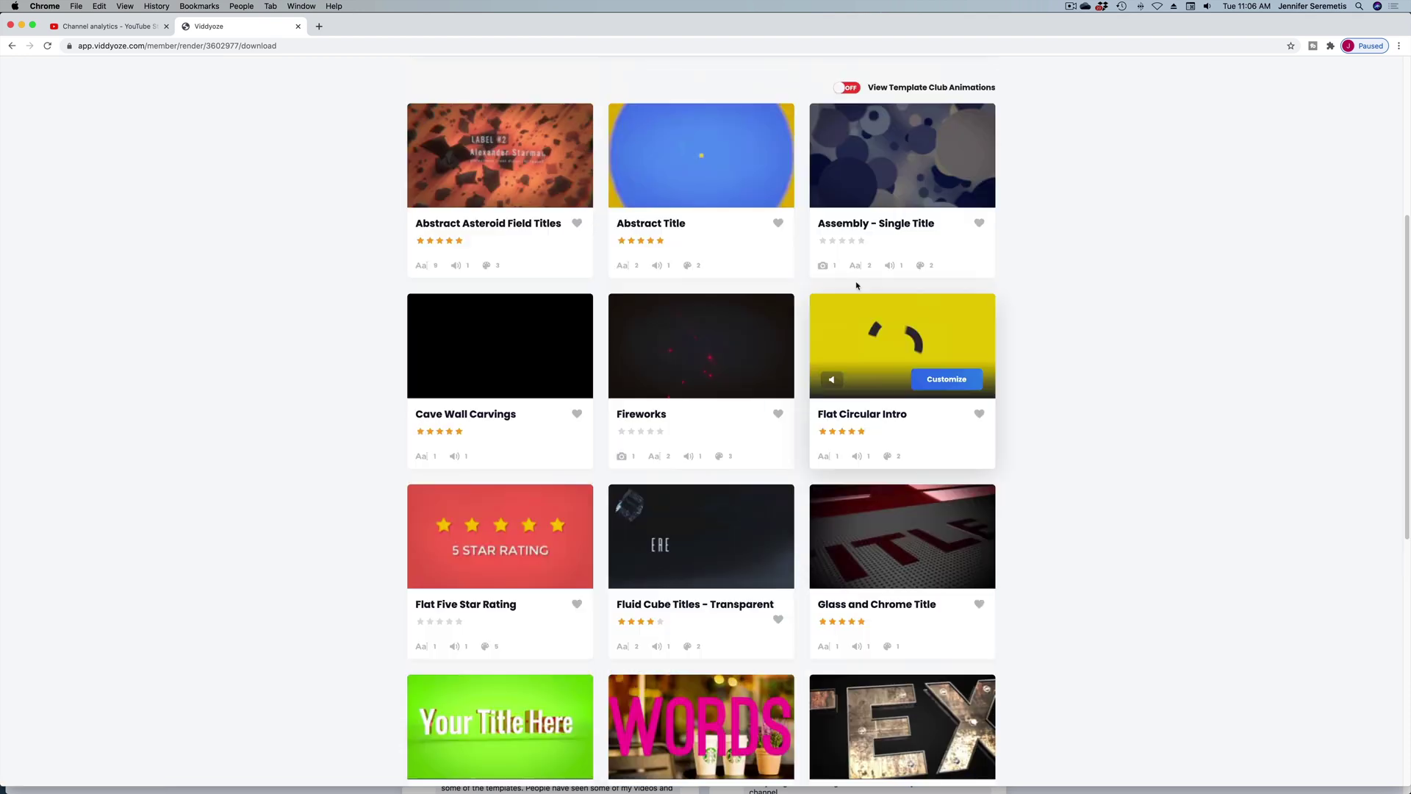
left_click(941, 379)
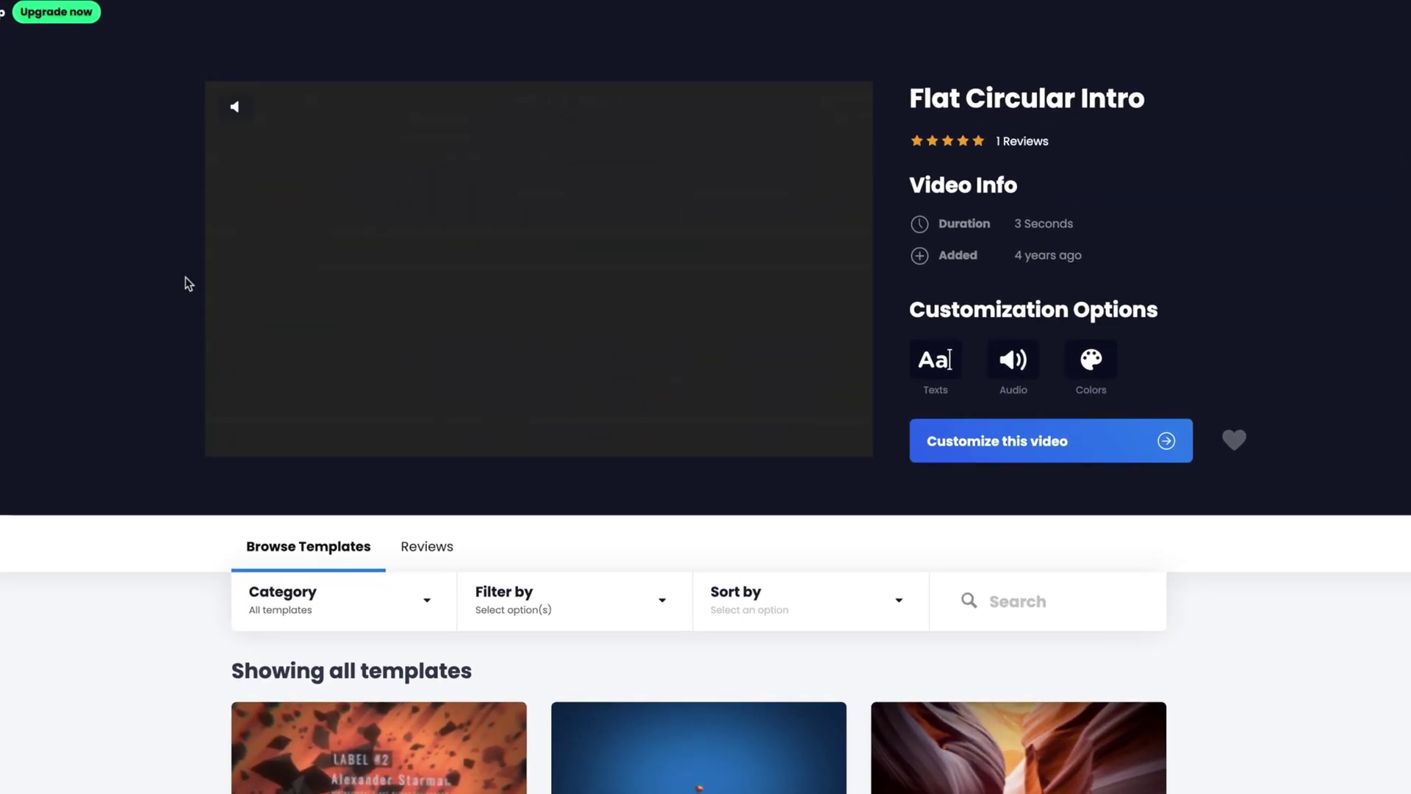
Set the Flat Circular Intro text to 'IS VIDDYOZE WORTH IT?' using the suggestions.
left_click(243, 116)
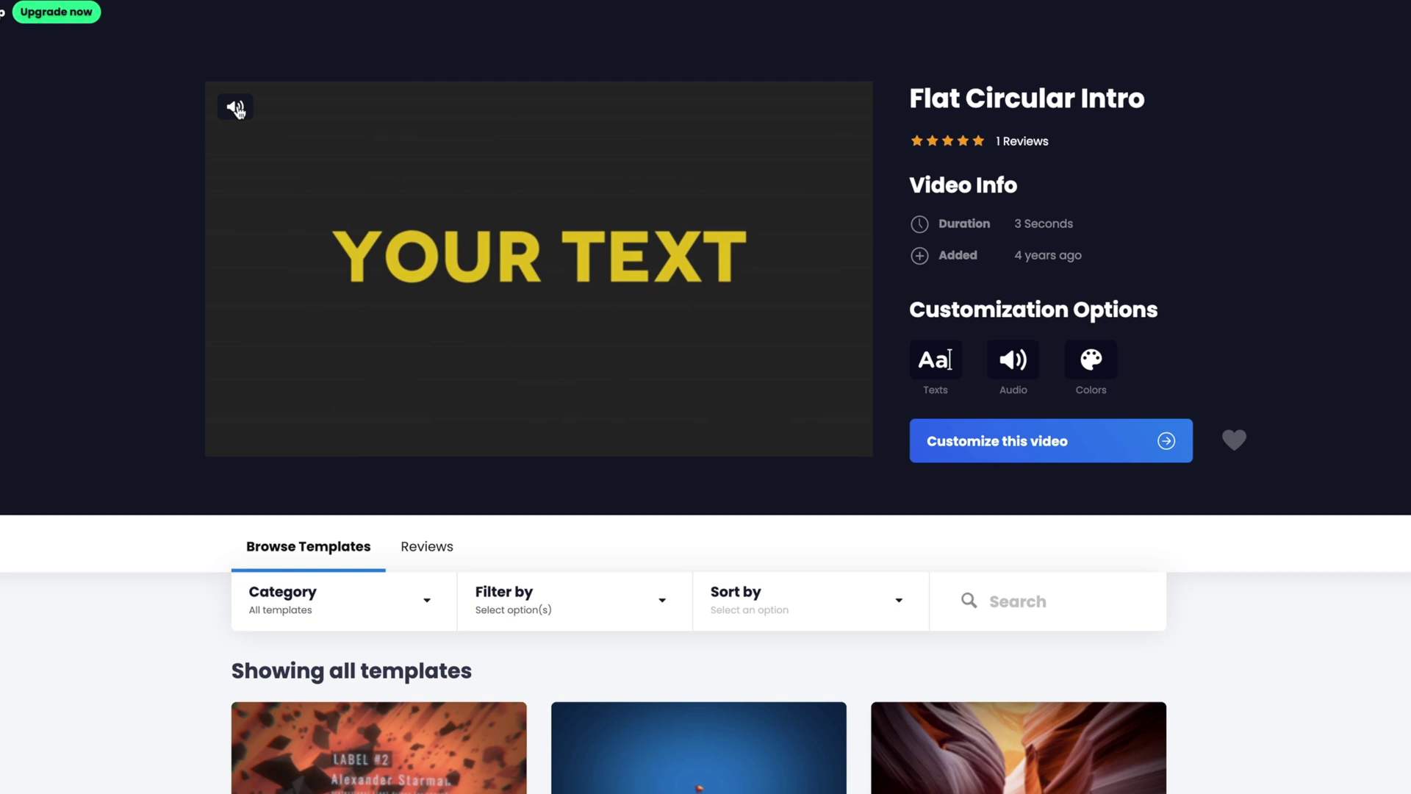
left_click(1052, 442)
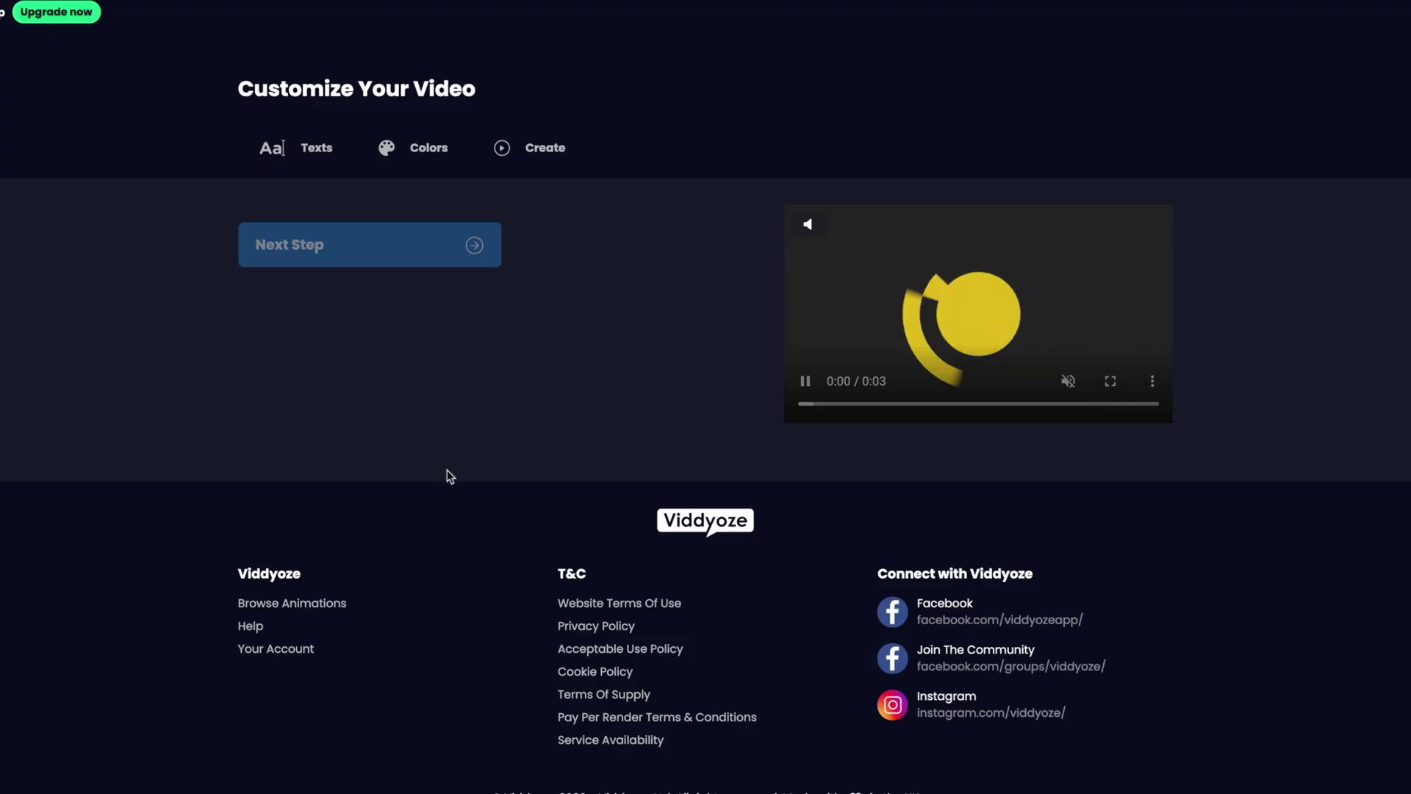
left_click(399, 262)
left_click(394, 306)
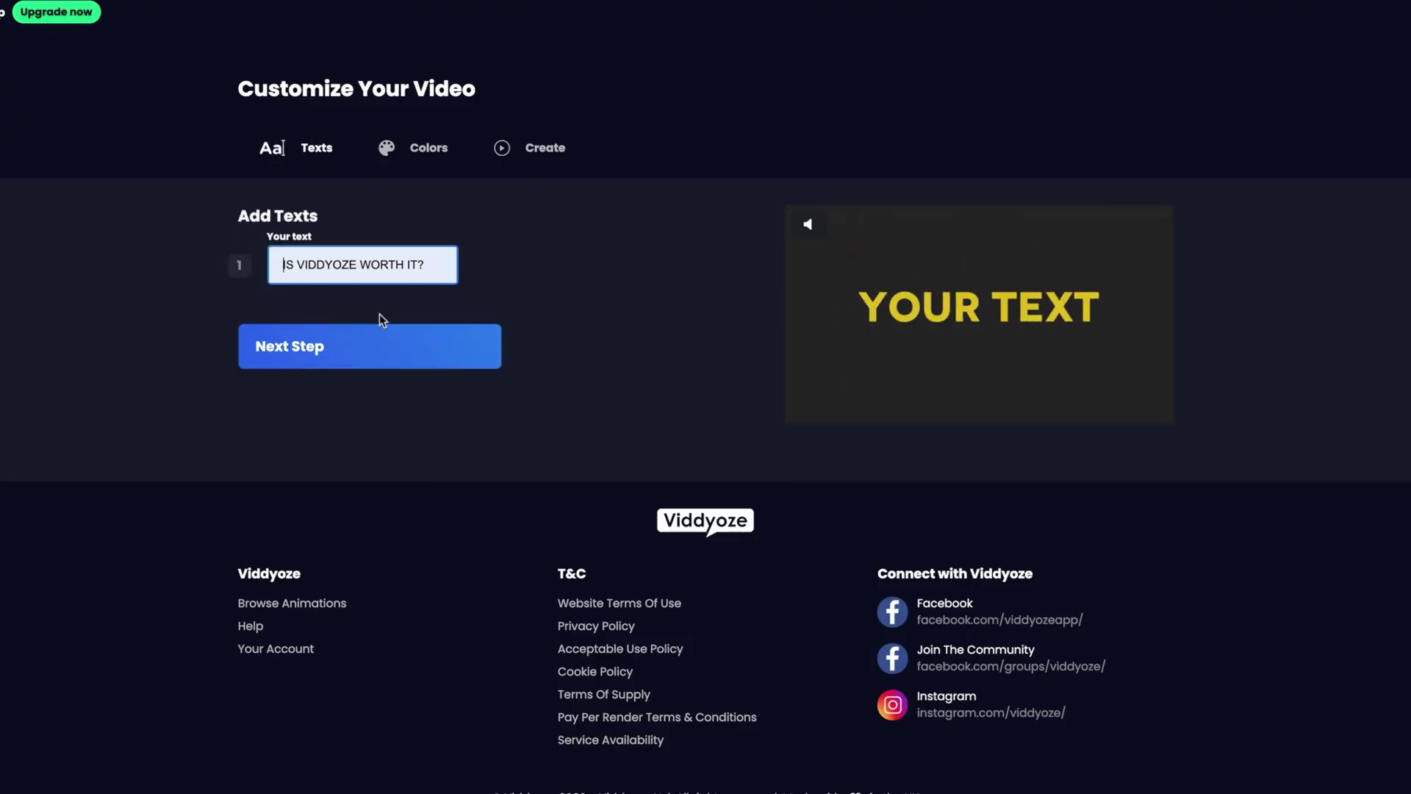
left_click(350, 356)
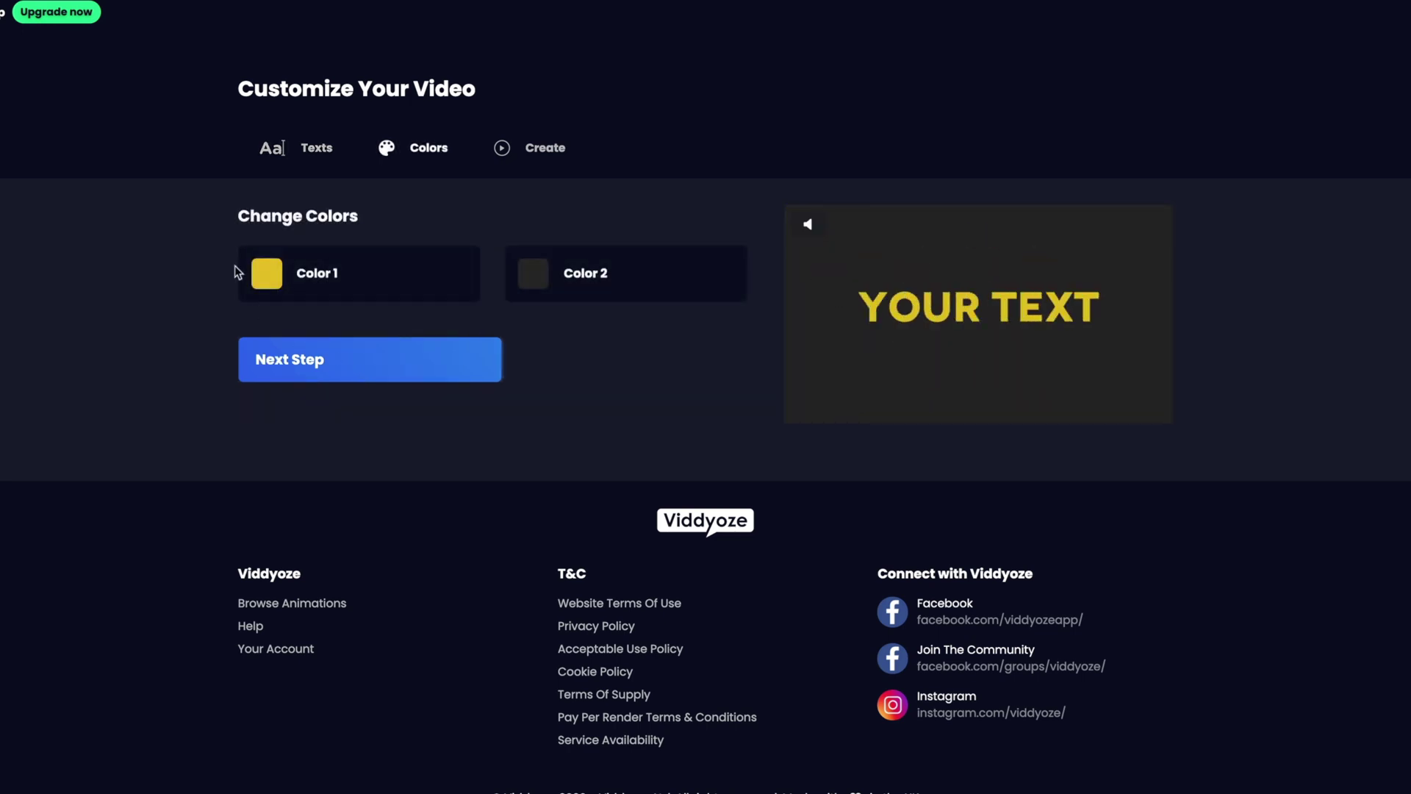
Set Color 1 to purple and Color 2 to teal for the Flat Circular Intro.
left_click(267, 274)
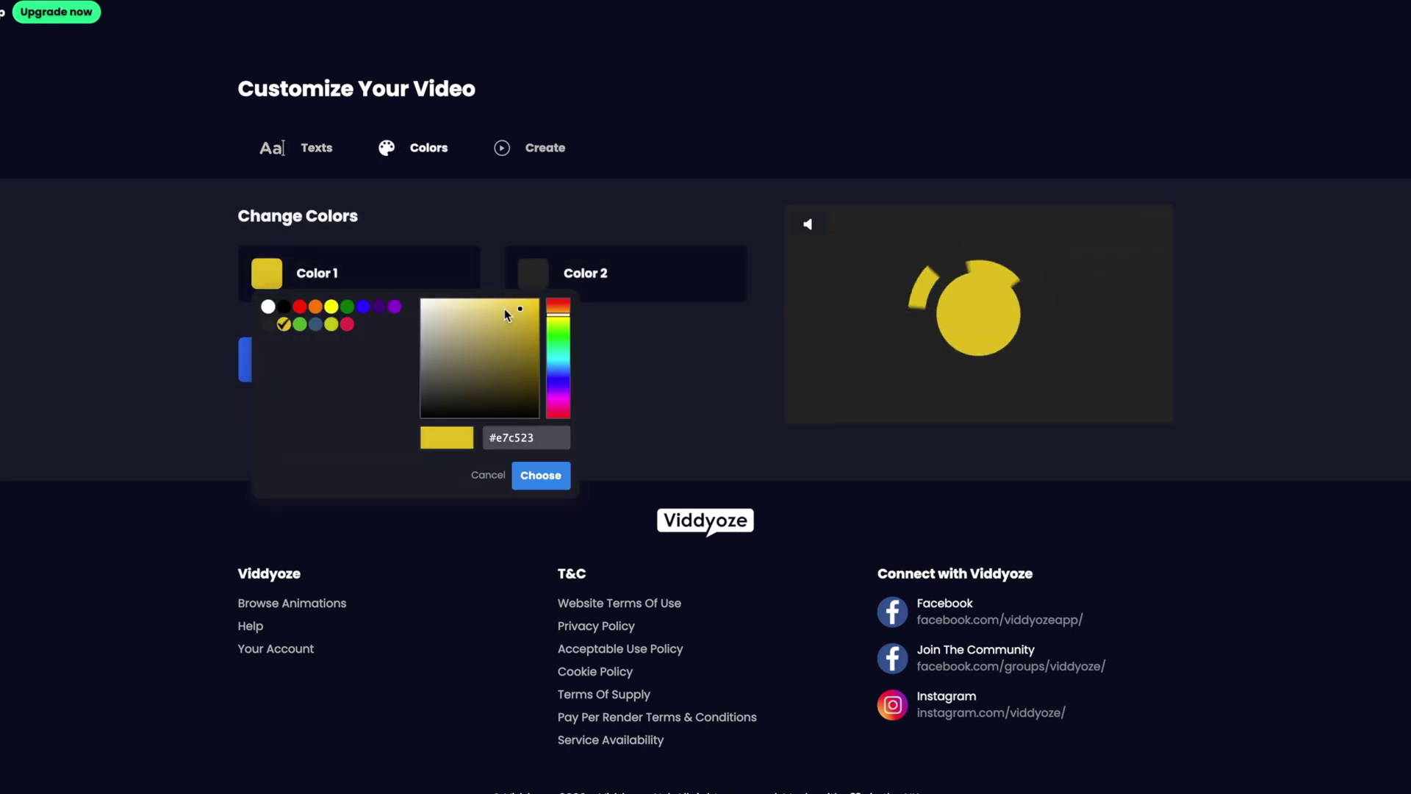
left_click(563, 394)
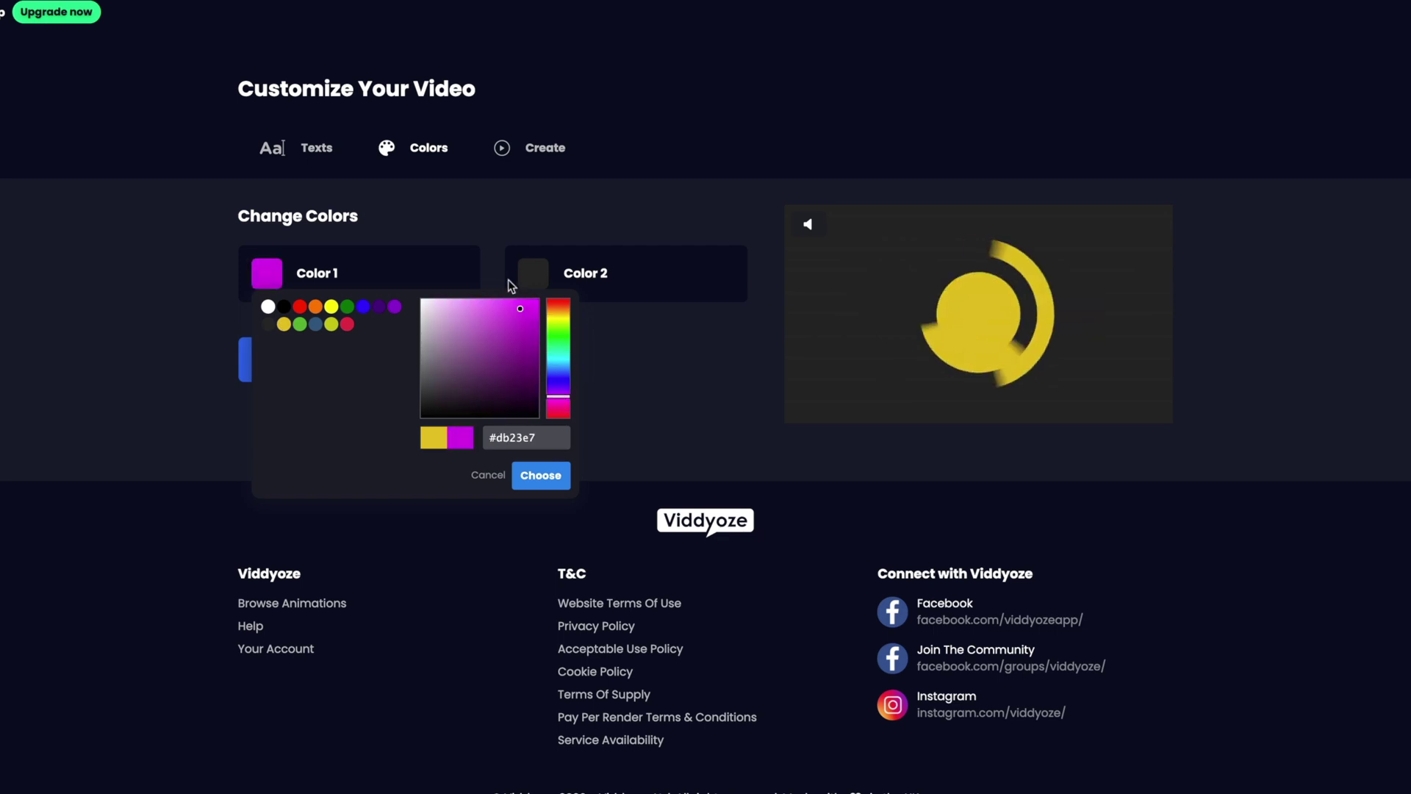
left_click(520, 311)
left_click(541, 279)
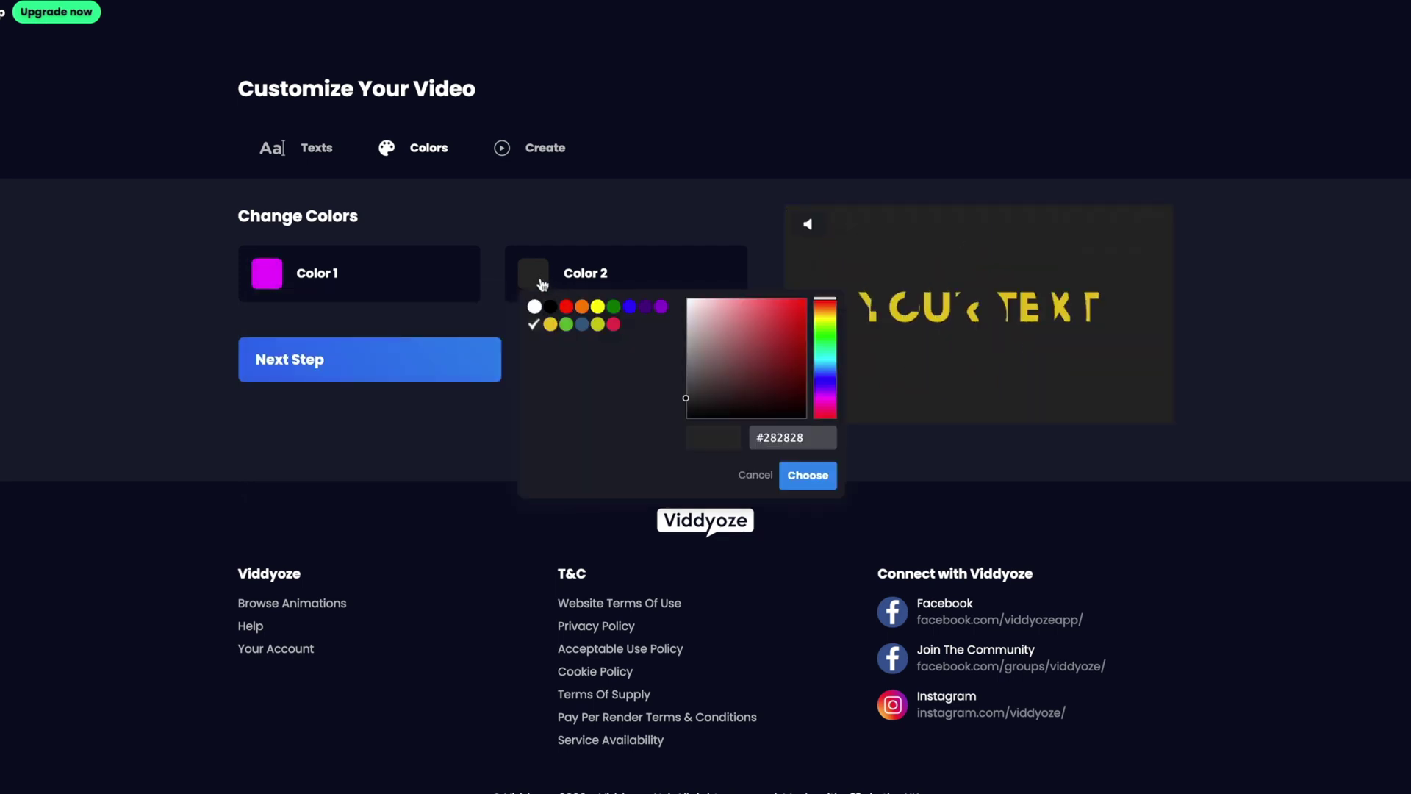
left_click_drag(824, 362, 825, 367)
left_click_drag(797, 340, 824, 354)
left_click(807, 475)
left_click(402, 375)
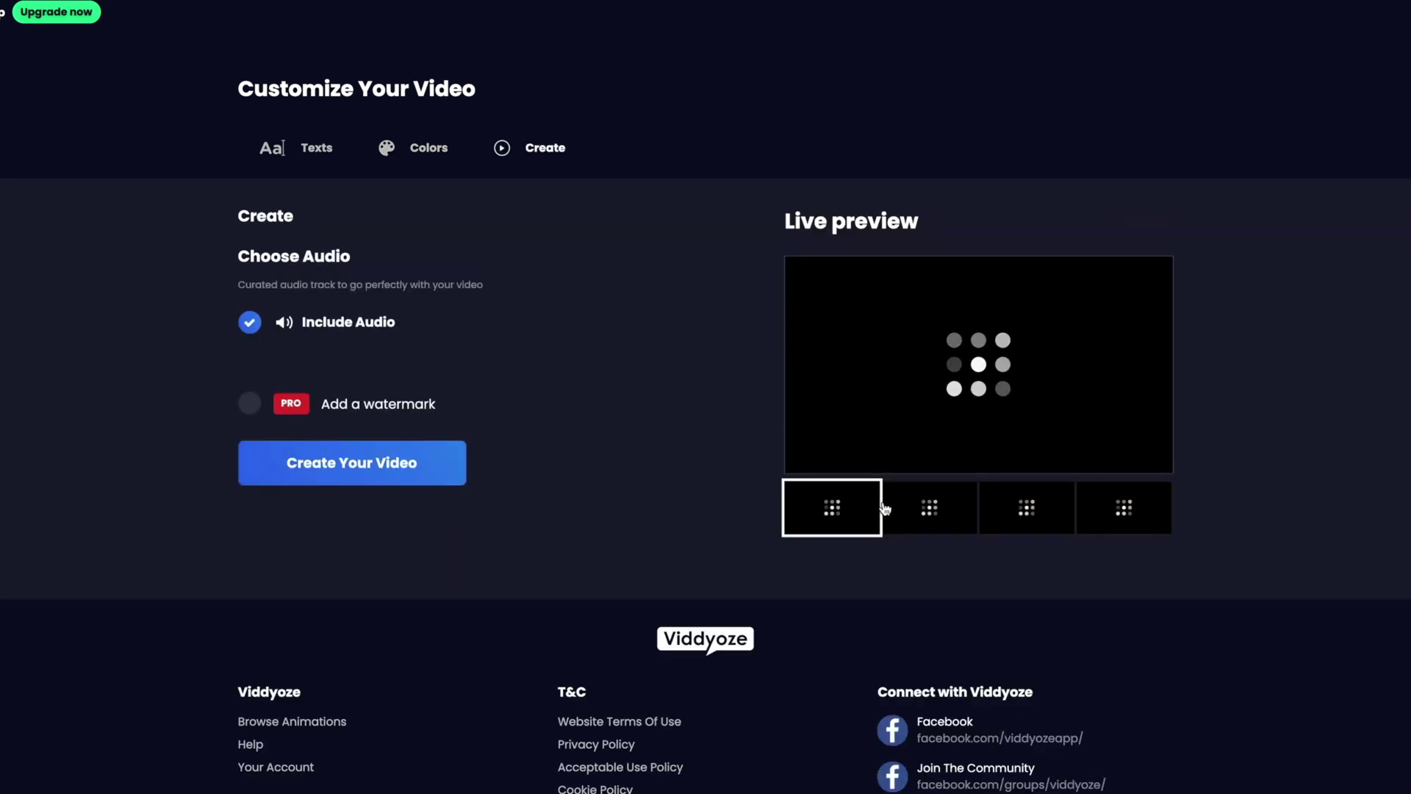